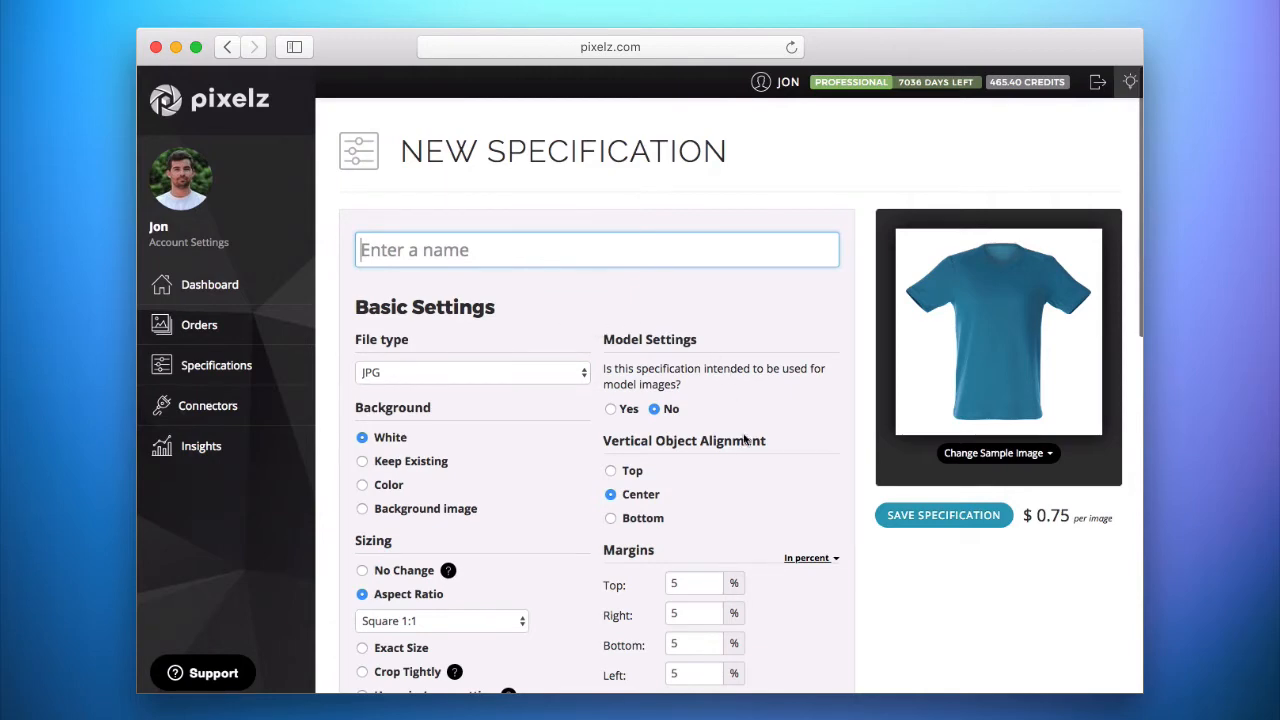
# Step: Try the Top, Center and Bottom vertical object alignments on the T-shirt sample, ending on Bottom
pyautogui.scroll(-2, 748, 459)
pyautogui.scroll(-1, 748, 459)
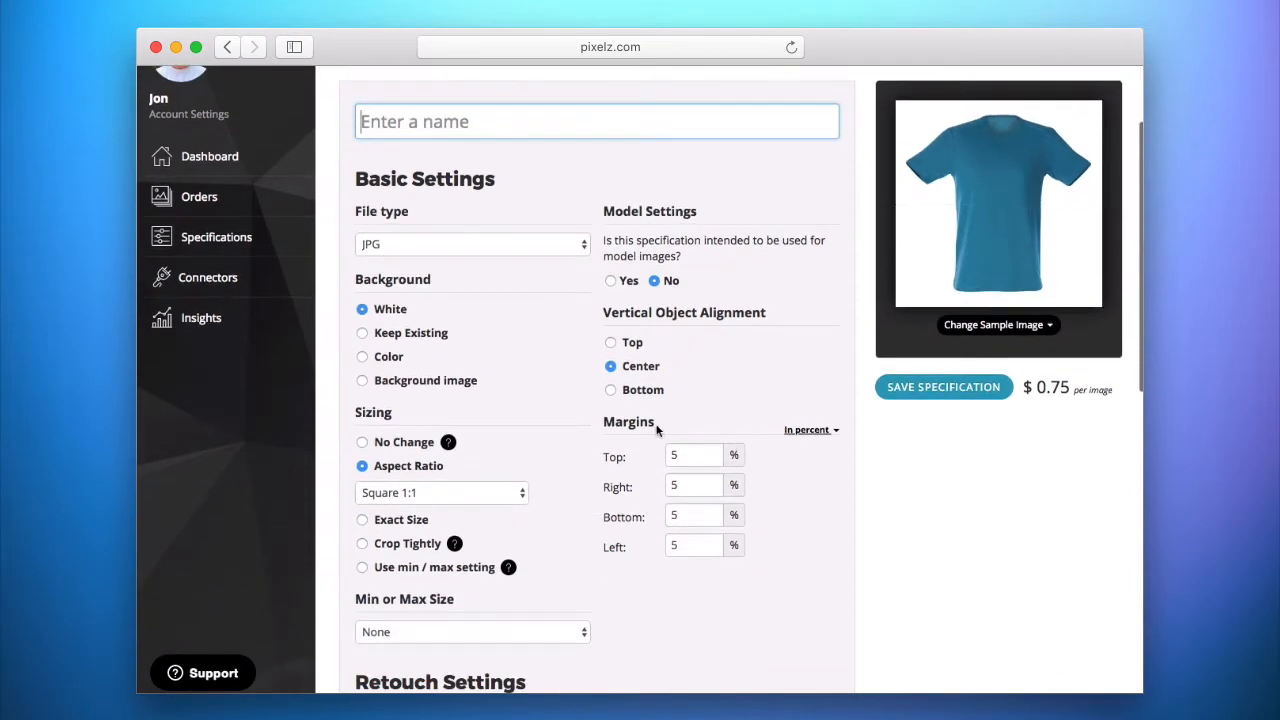
pyautogui.click(405, 417)
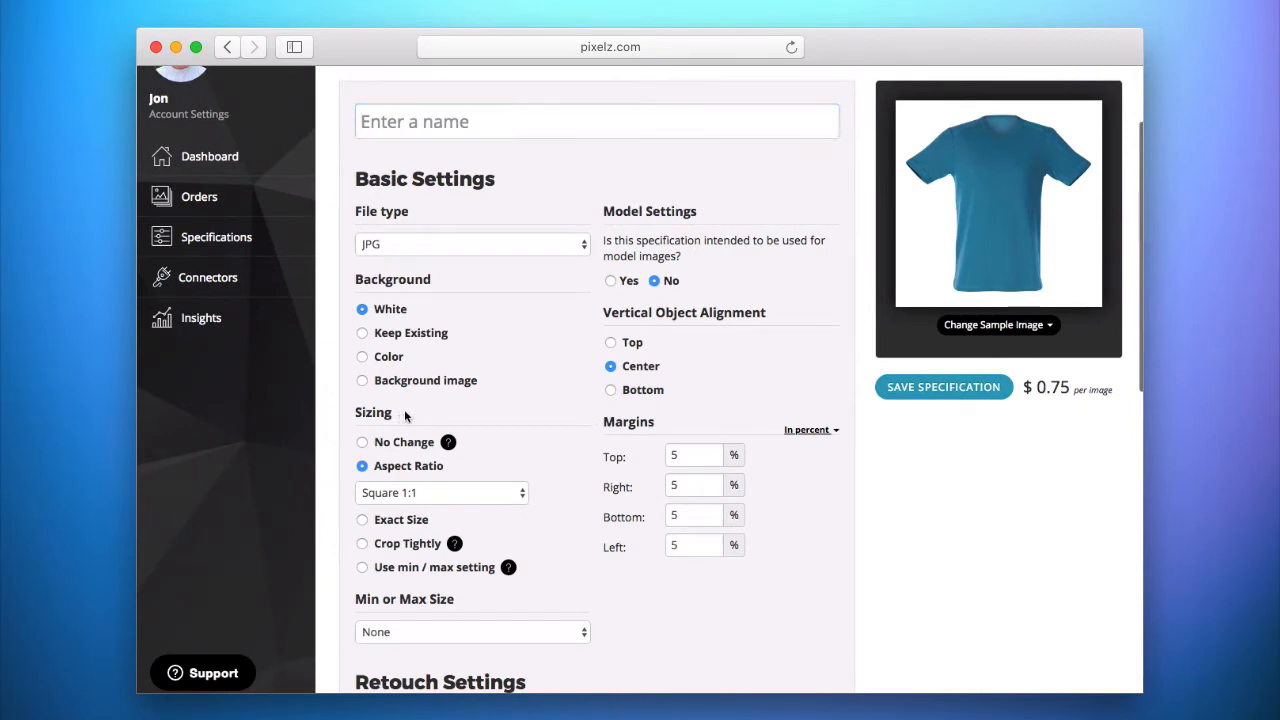
pyautogui.moveTo(771, 317)
pyautogui.click(612, 343)
pyautogui.click(611, 366)
pyautogui.click(610, 391)
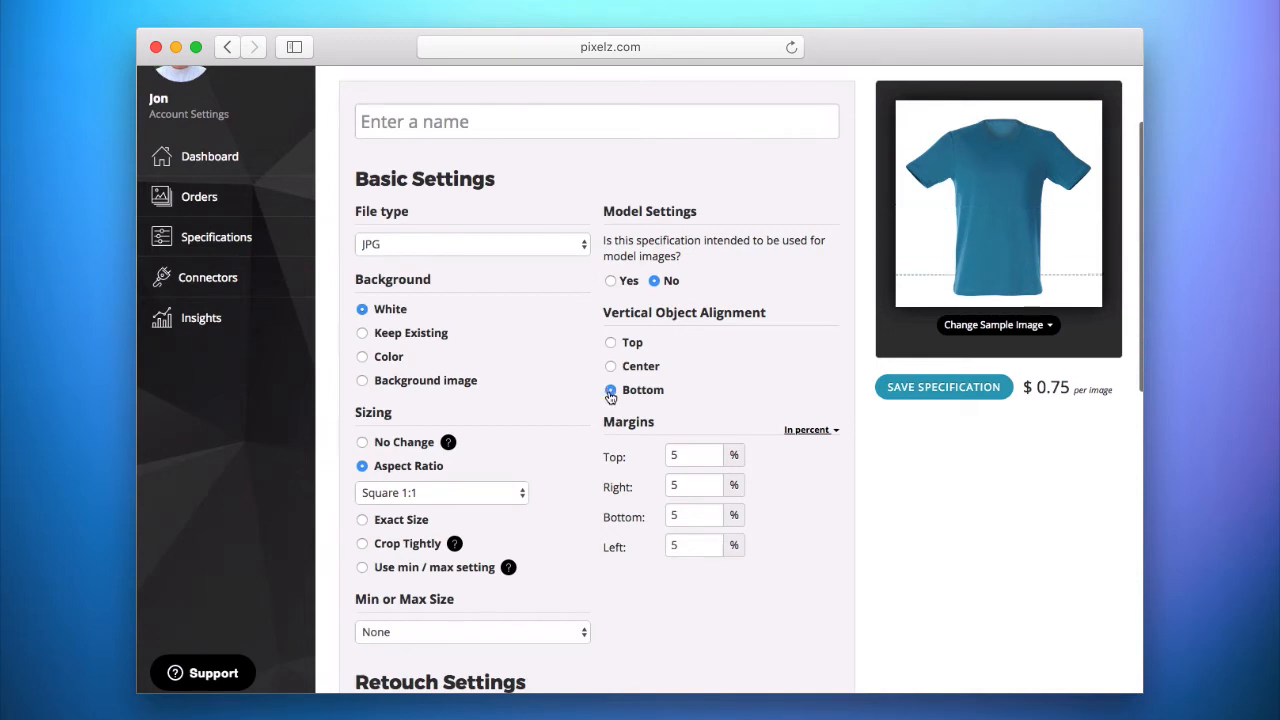
# Step: Switch the sample image to the sneaker and set the vertical object alignment to Center
pyautogui.click(1030, 326)
pyautogui.click(937, 399)
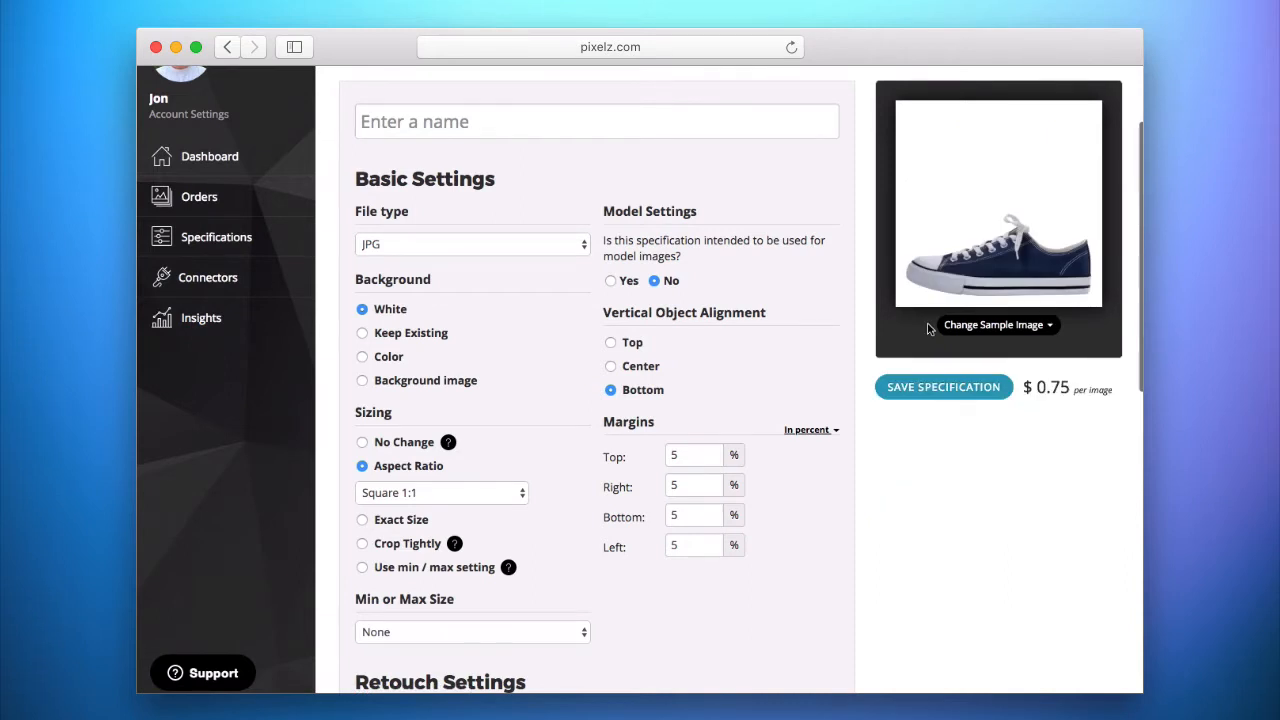
pyautogui.click(619, 370)
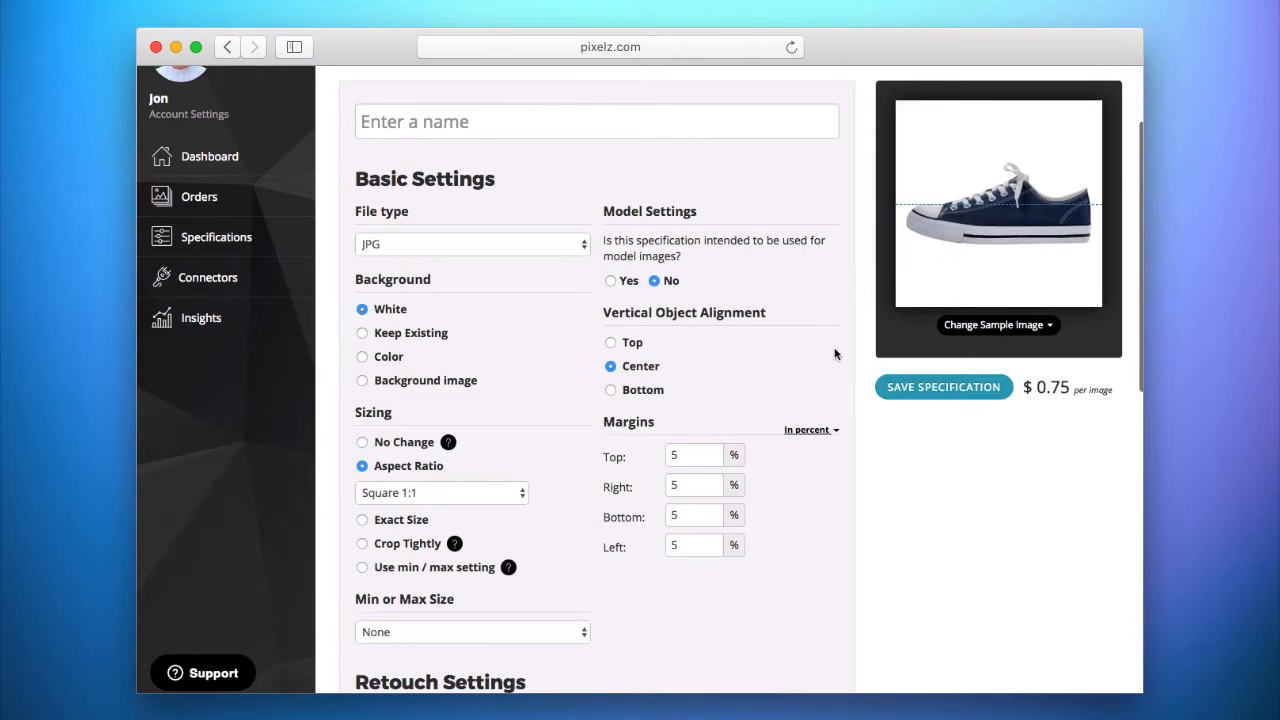
# Step: Switch the sample image to the blue handbag and set the vertical object alignment to Bottom
pyautogui.click(1036, 325)
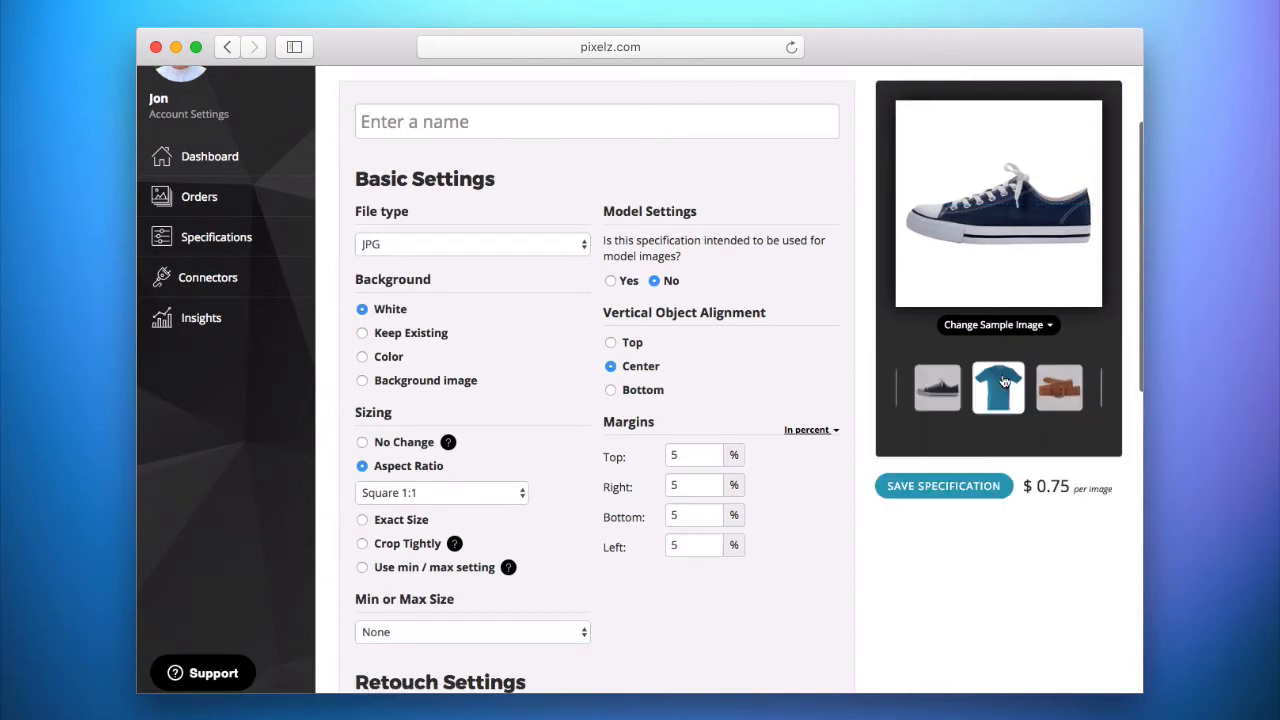
pyautogui.click(1063, 388)
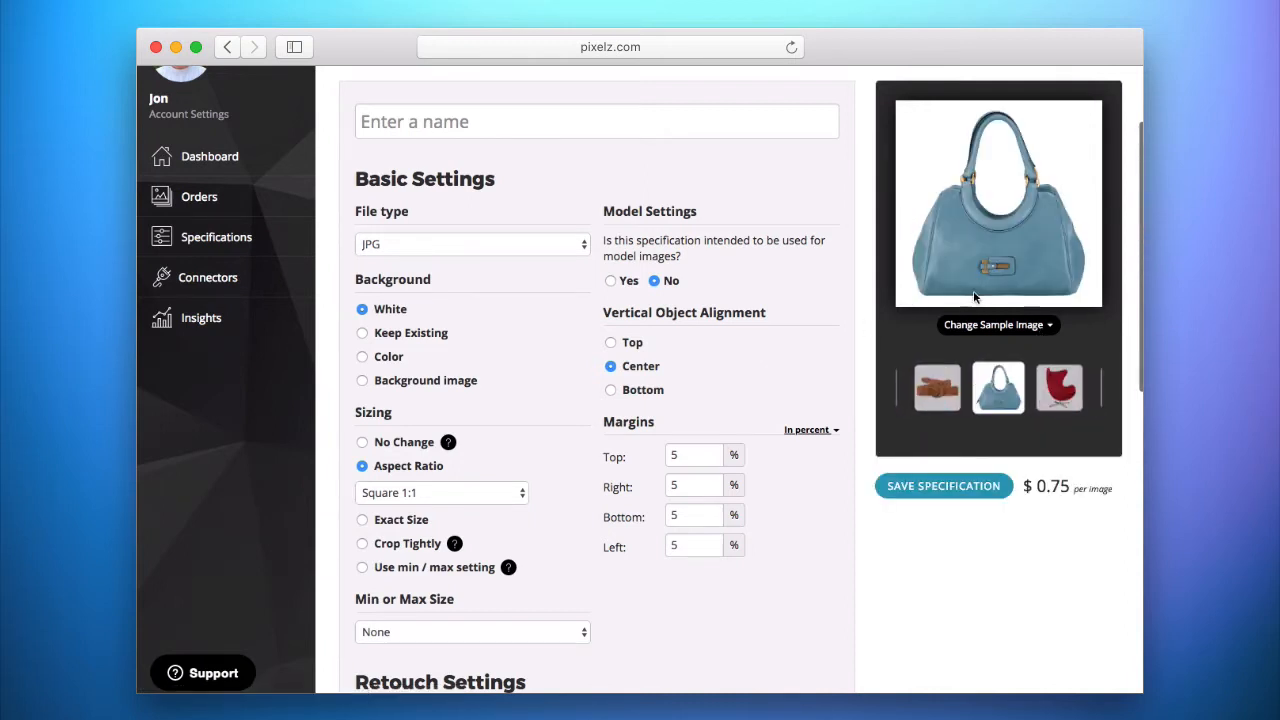
pyautogui.click(611, 391)
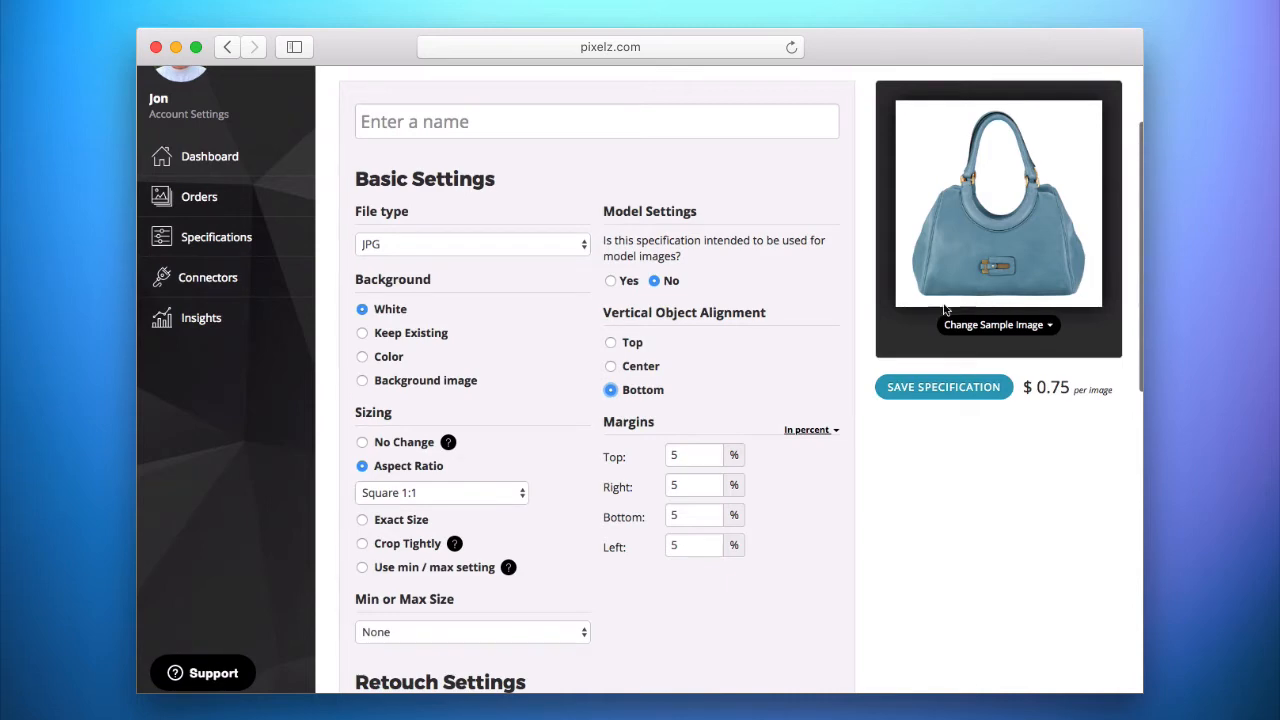
# Step: Set the top, right, bottom and left margins to 10 percent each
pyautogui.scroll(-3, 789, 358)
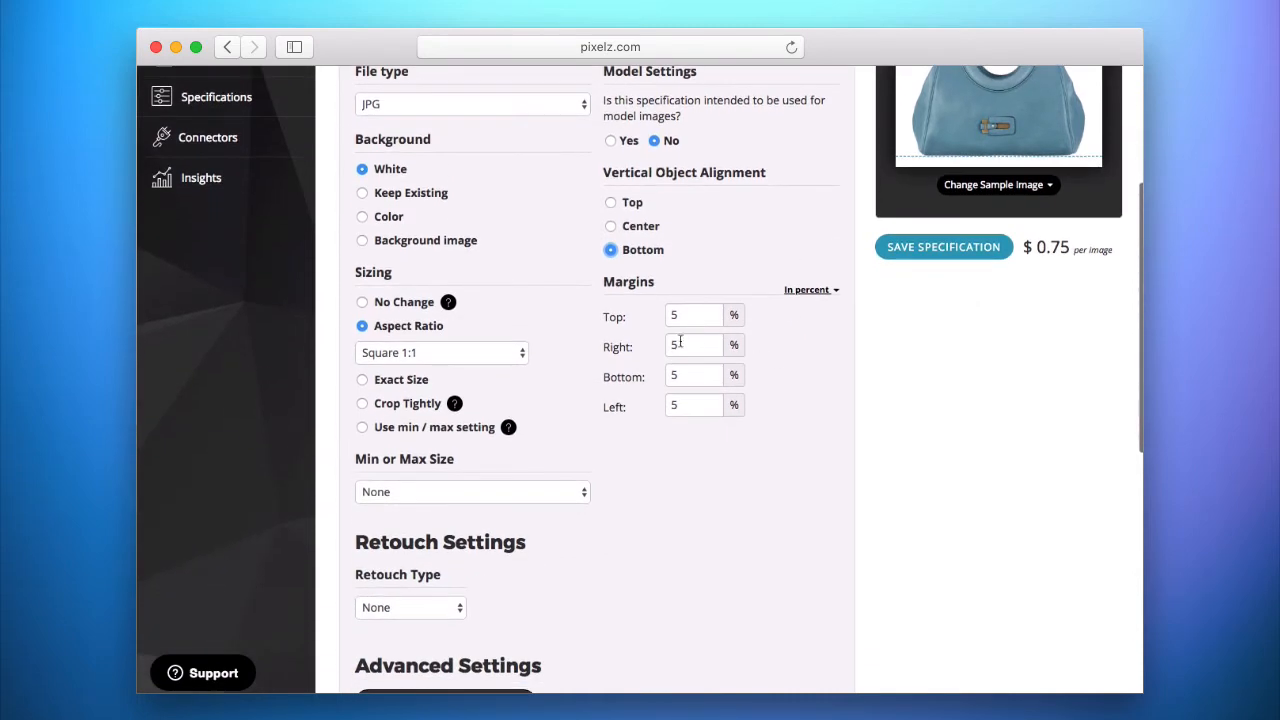
pyautogui.scroll(3, 890, 398)
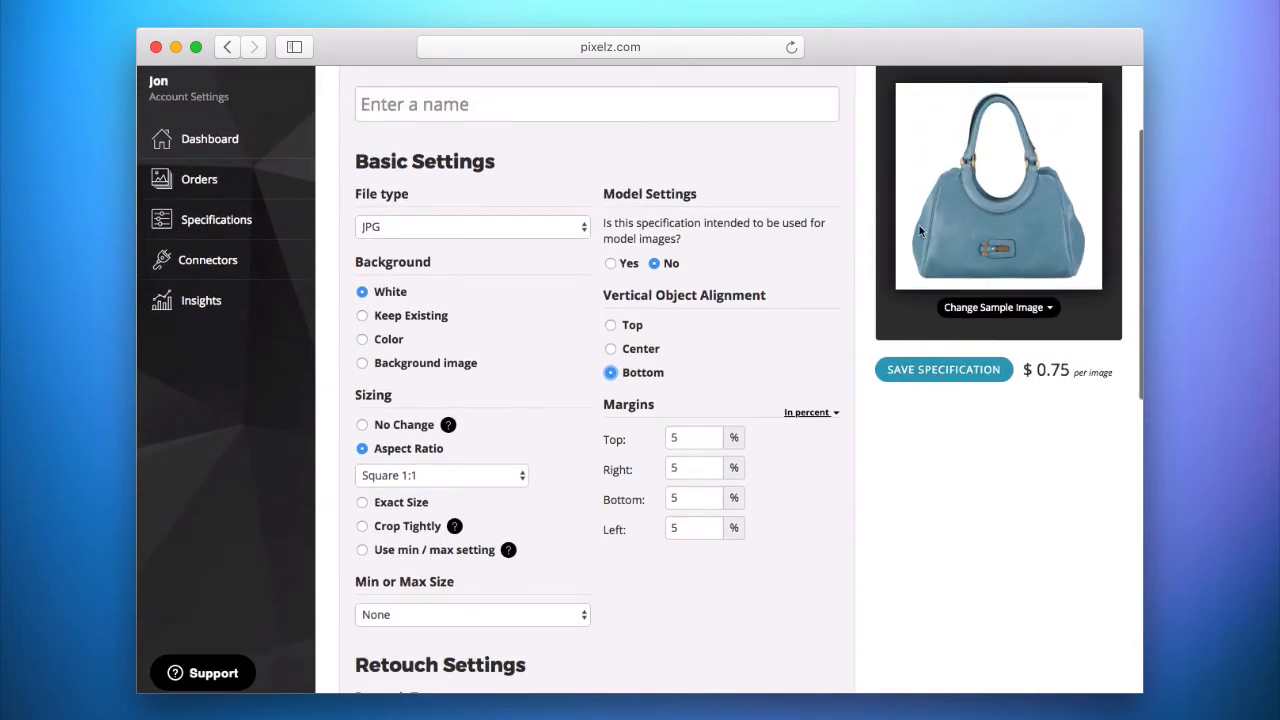
pyautogui.scroll(-1, 737, 376)
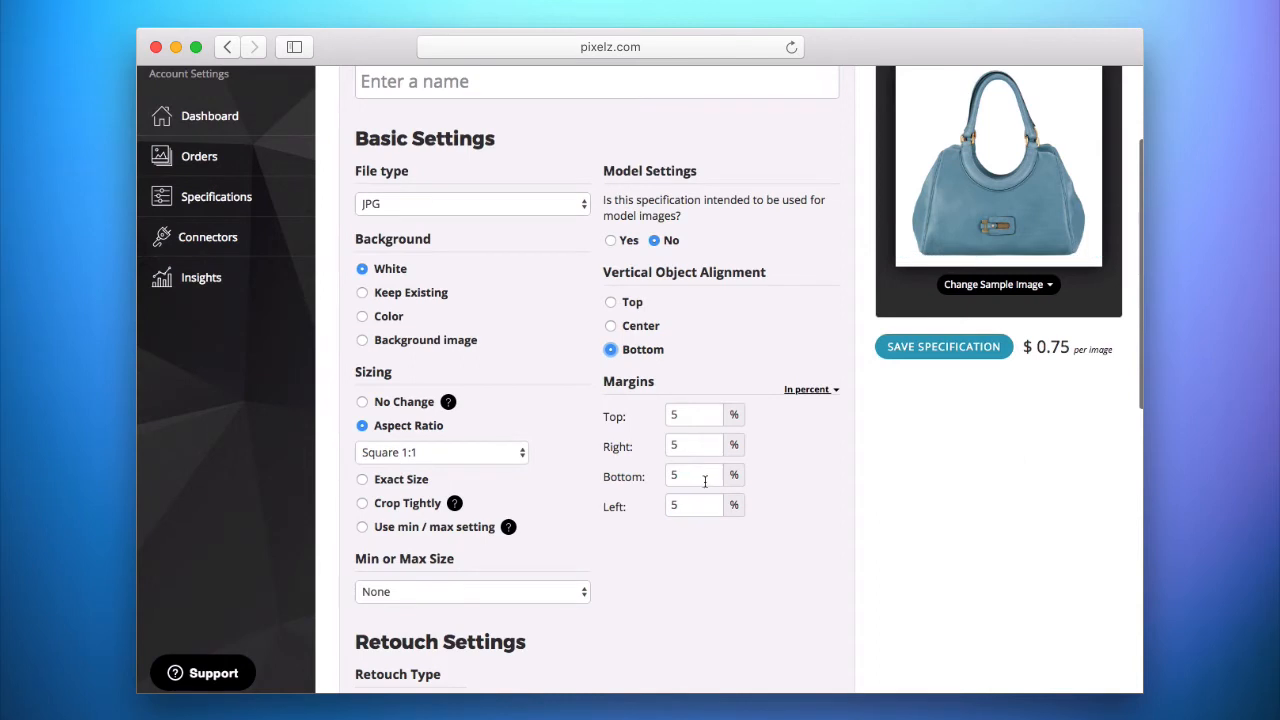
pyautogui.scroll(-1, 705, 481)
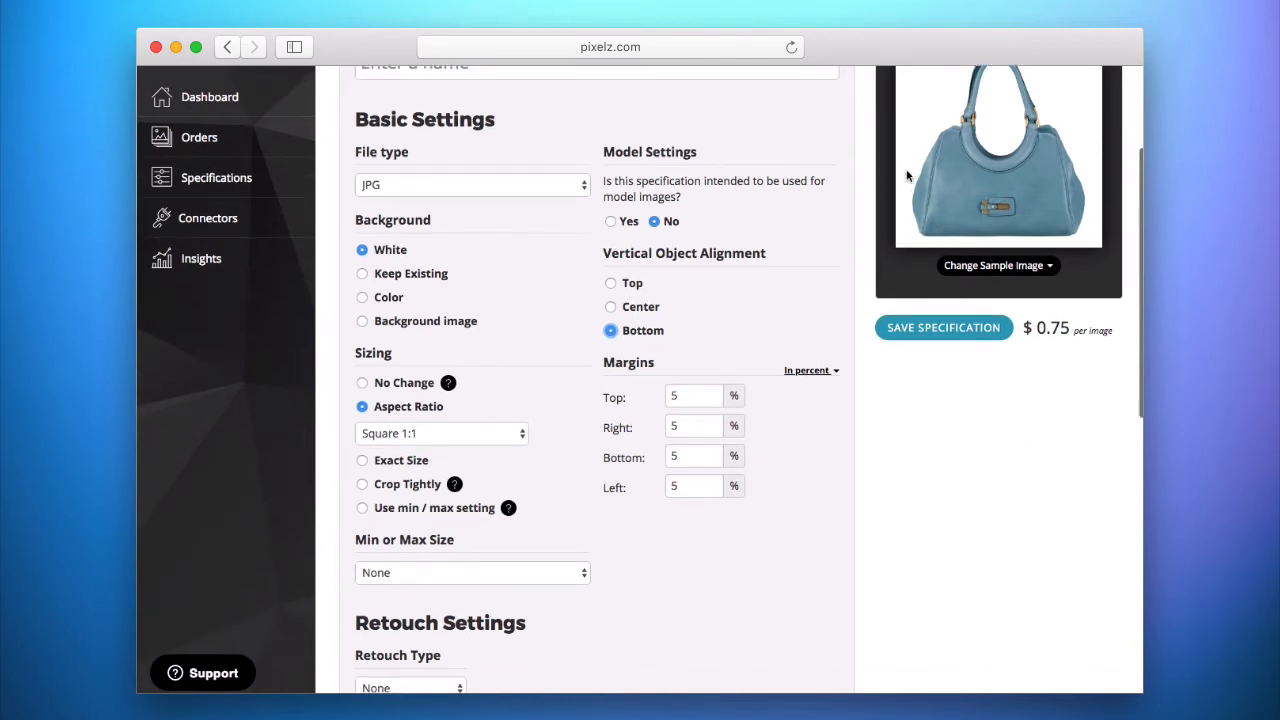
pyautogui.moveTo(698, 396); pyautogui.dragTo(650, 401)
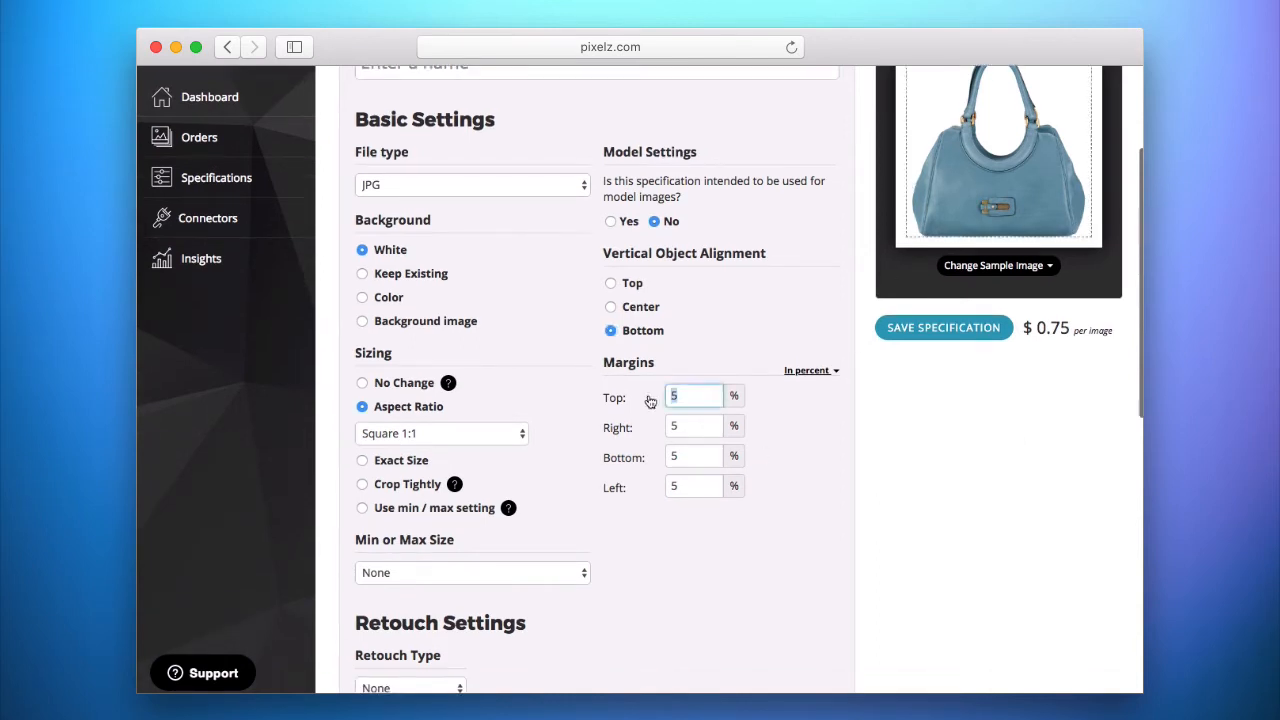
pyautogui.write('10')
pyautogui.press('Tab')
pyautogui.write('10')
pyautogui.press('Tab')
pyautogui.write('10')
pyautogui.press('Tab')
pyautogui.write('10')
pyautogui.scroll(-3, 812, 321)
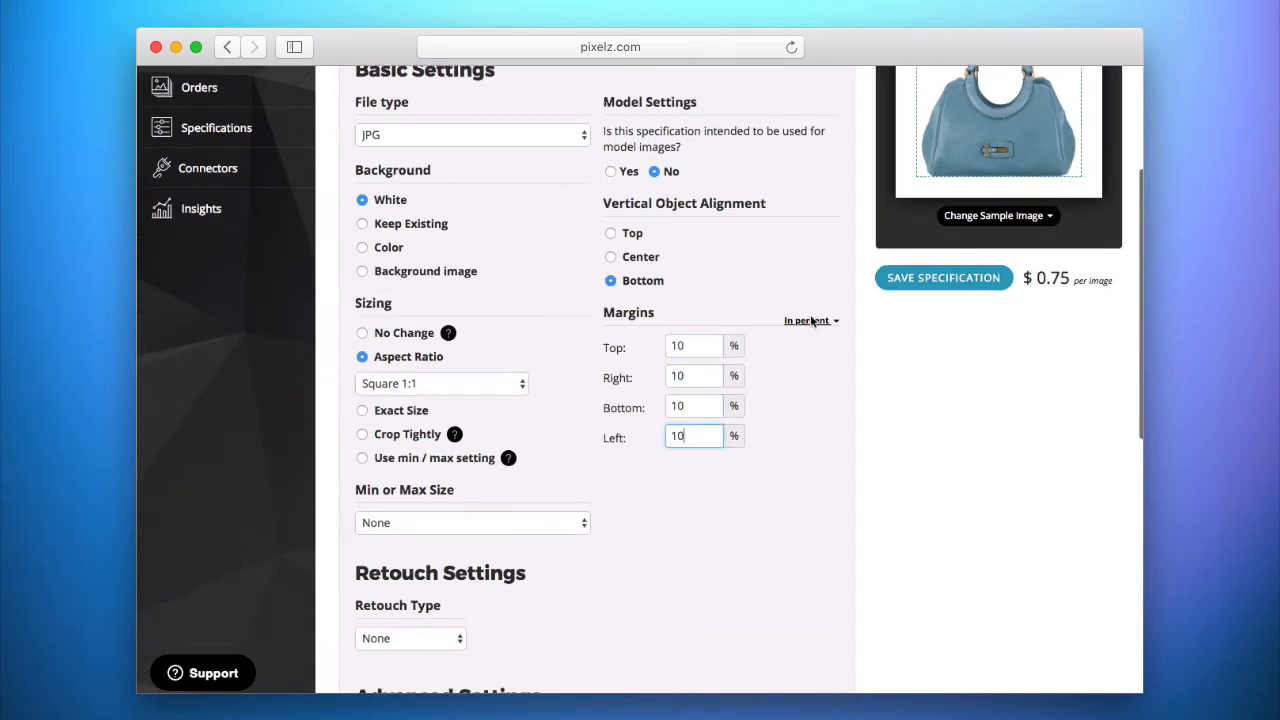
pyautogui.scroll(4, 848, 265)
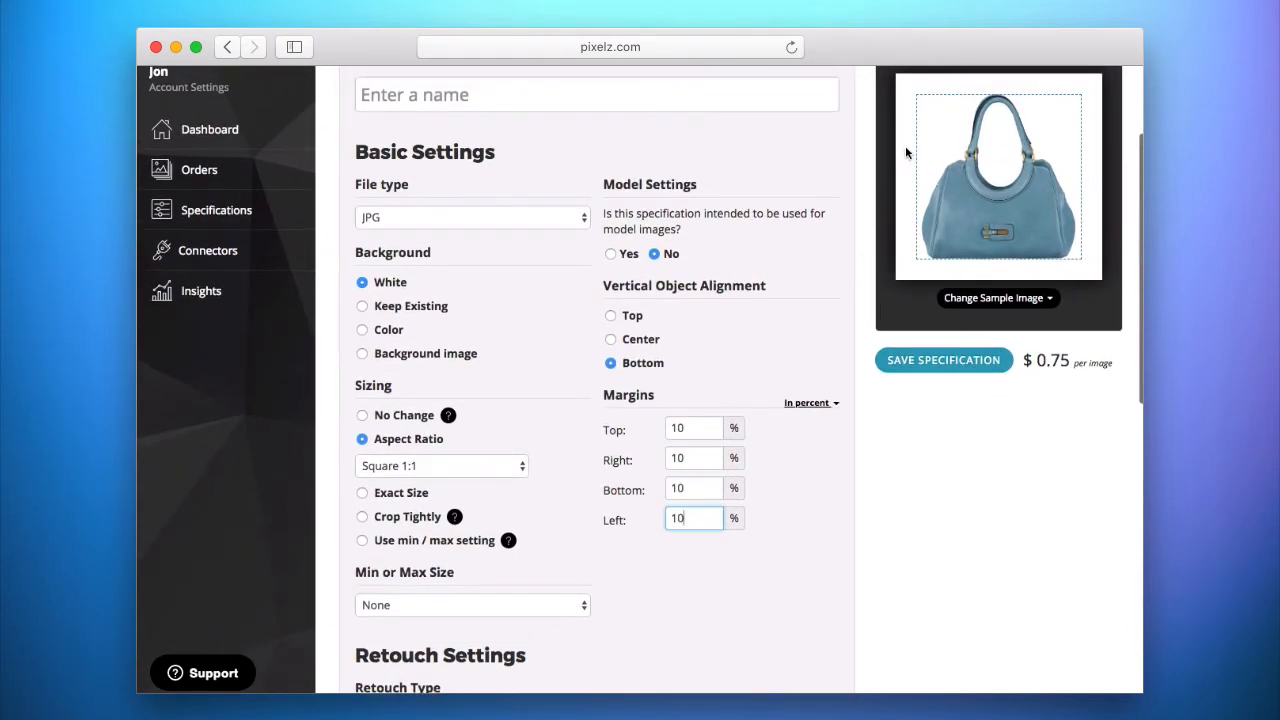
pyautogui.scroll(1, 906, 152)
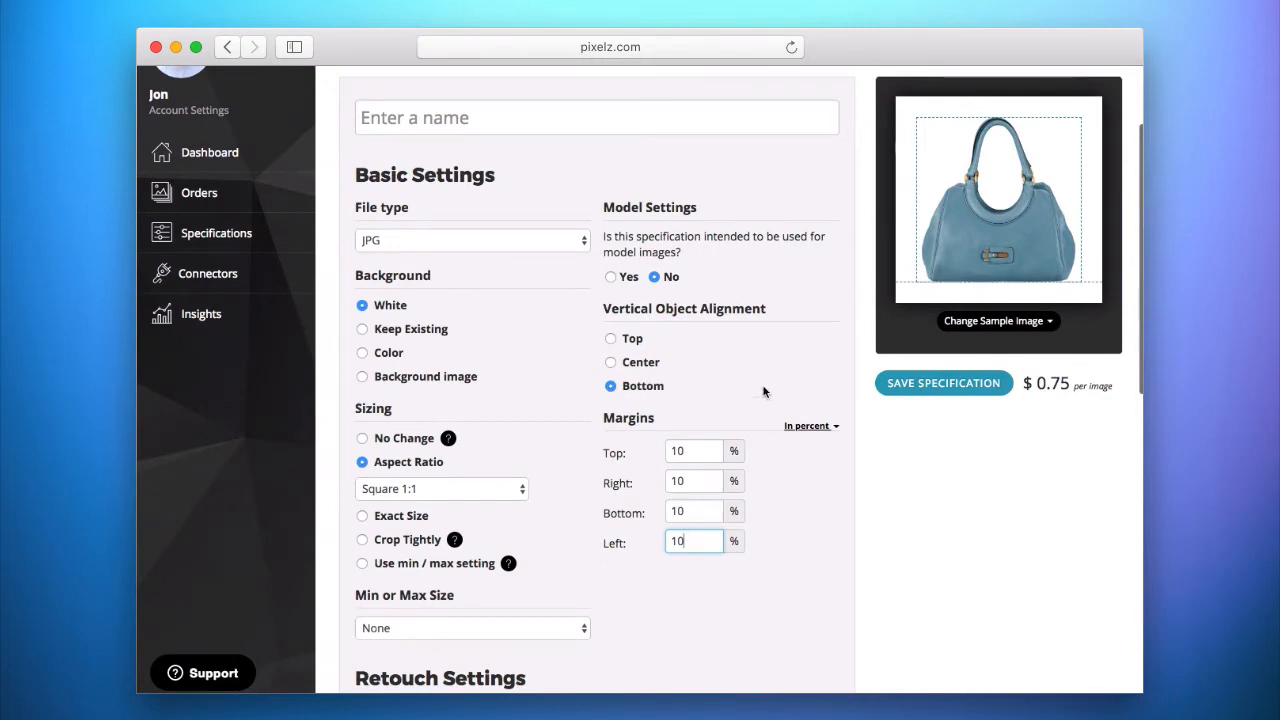
# Step: Set the sizing option to No Change
pyautogui.scroll(-4, 788, 372)
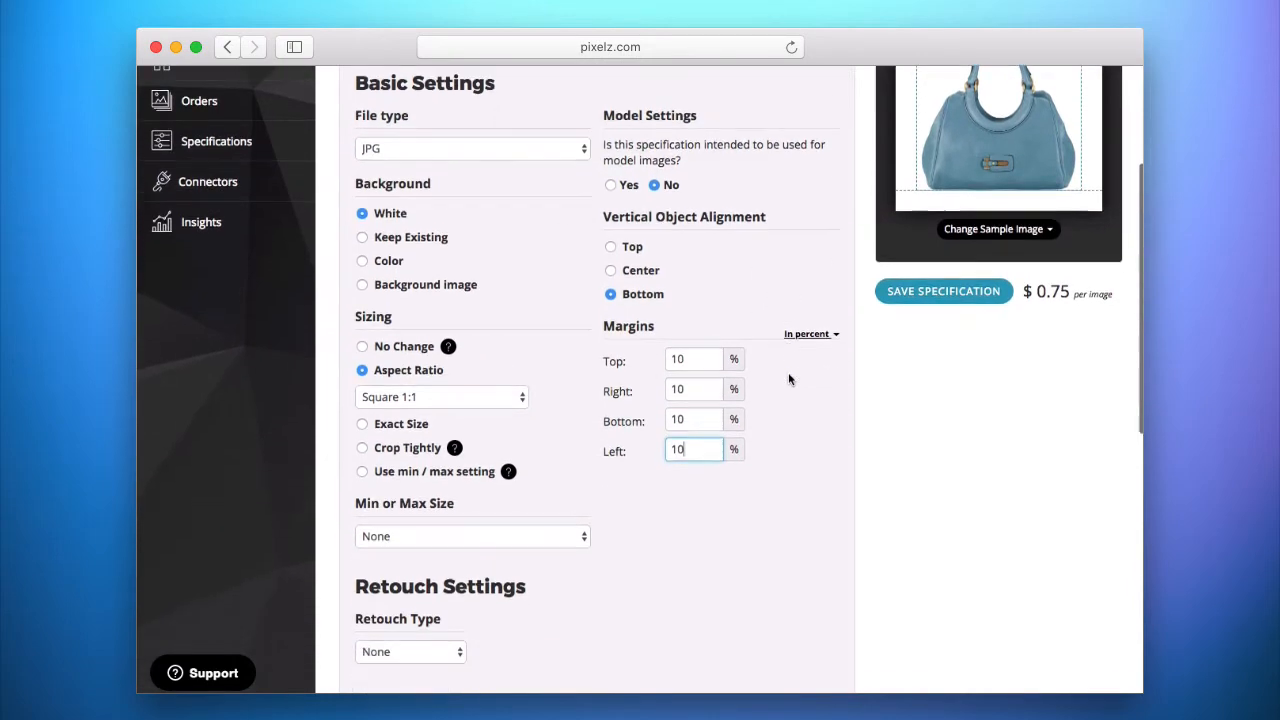
pyautogui.click(530, 441)
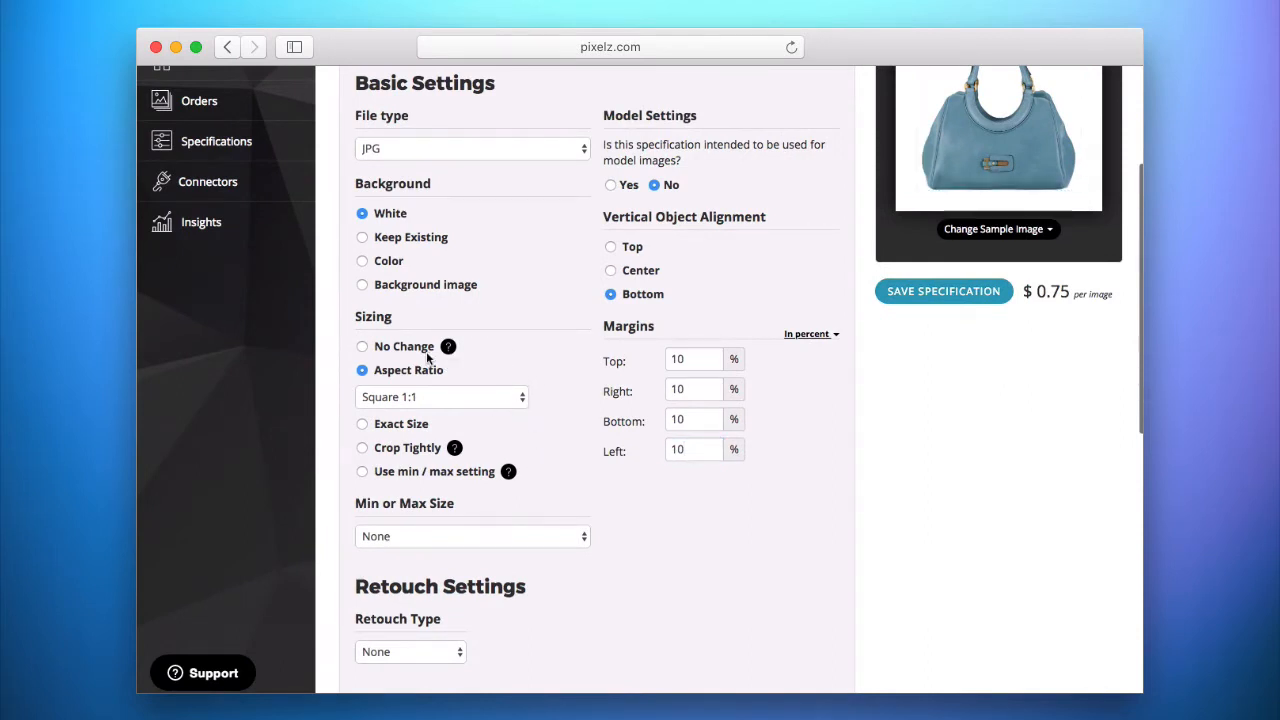
pyautogui.click(362, 347)
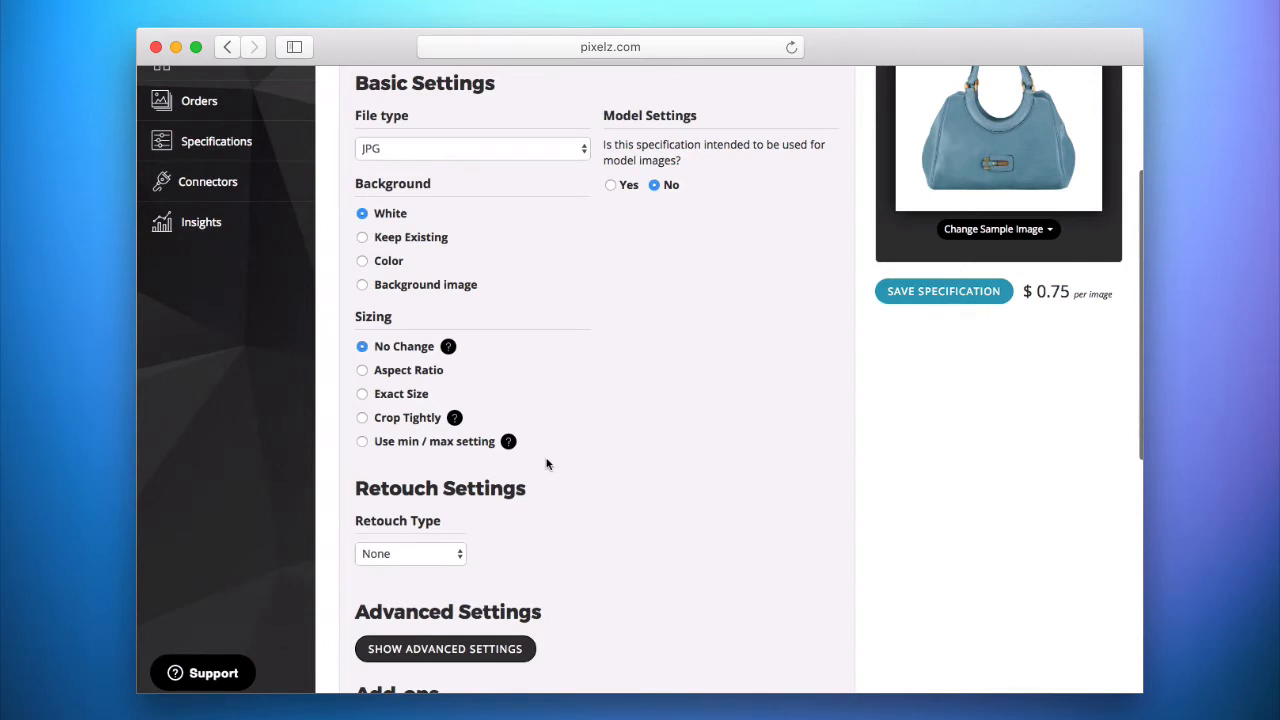
pyautogui.click(395, 350)
# Step: Set the sizing option to Aspect Ratio with the Square 1:1 format
pyautogui.click(363, 372)
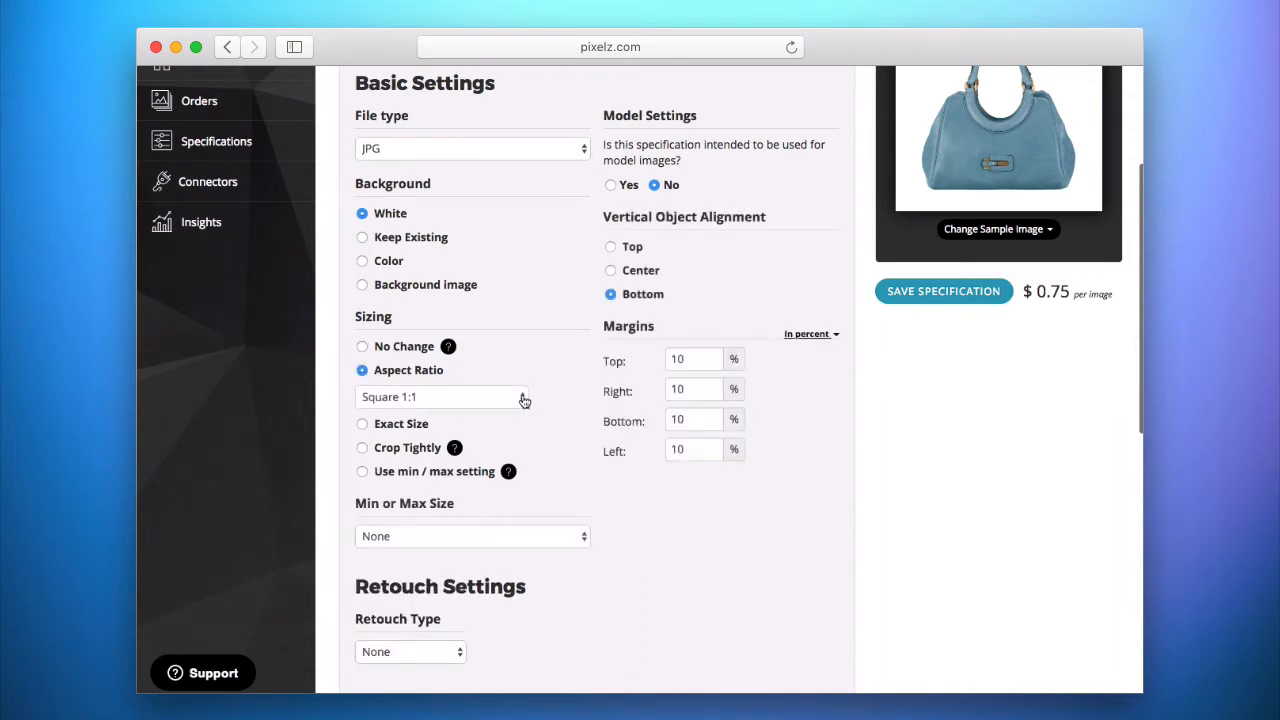
pyautogui.click(524, 400)
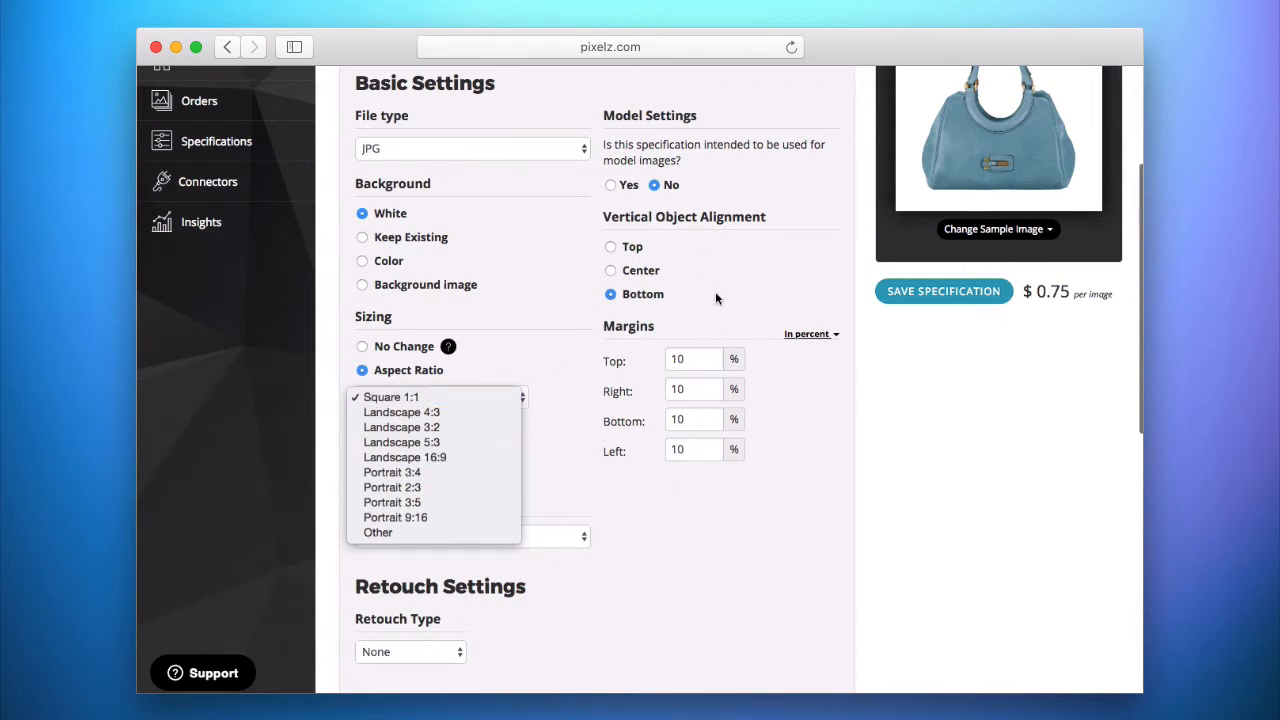
pyautogui.scroll(-1, 556, 348)
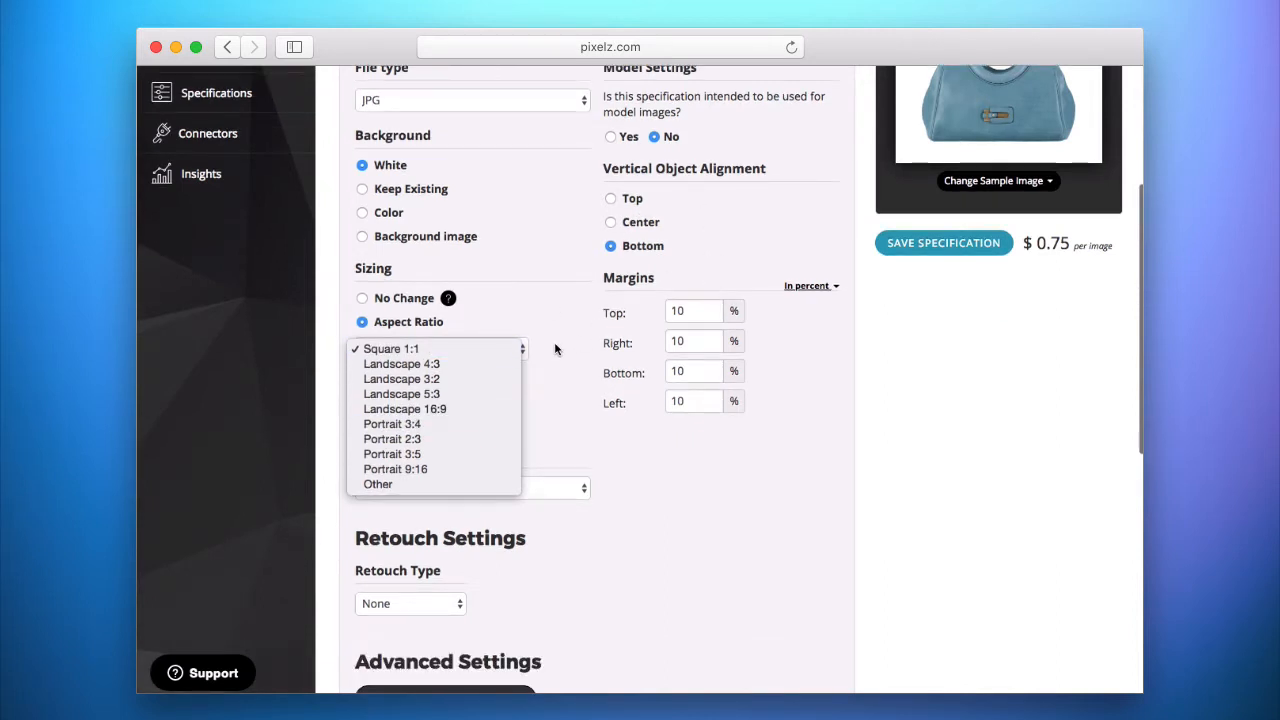
pyautogui.click(473, 350)
# Step: Switch the sample image to the T-shirt and set the vertical object alignment to Center
pyautogui.scroll(4, 490, 355)
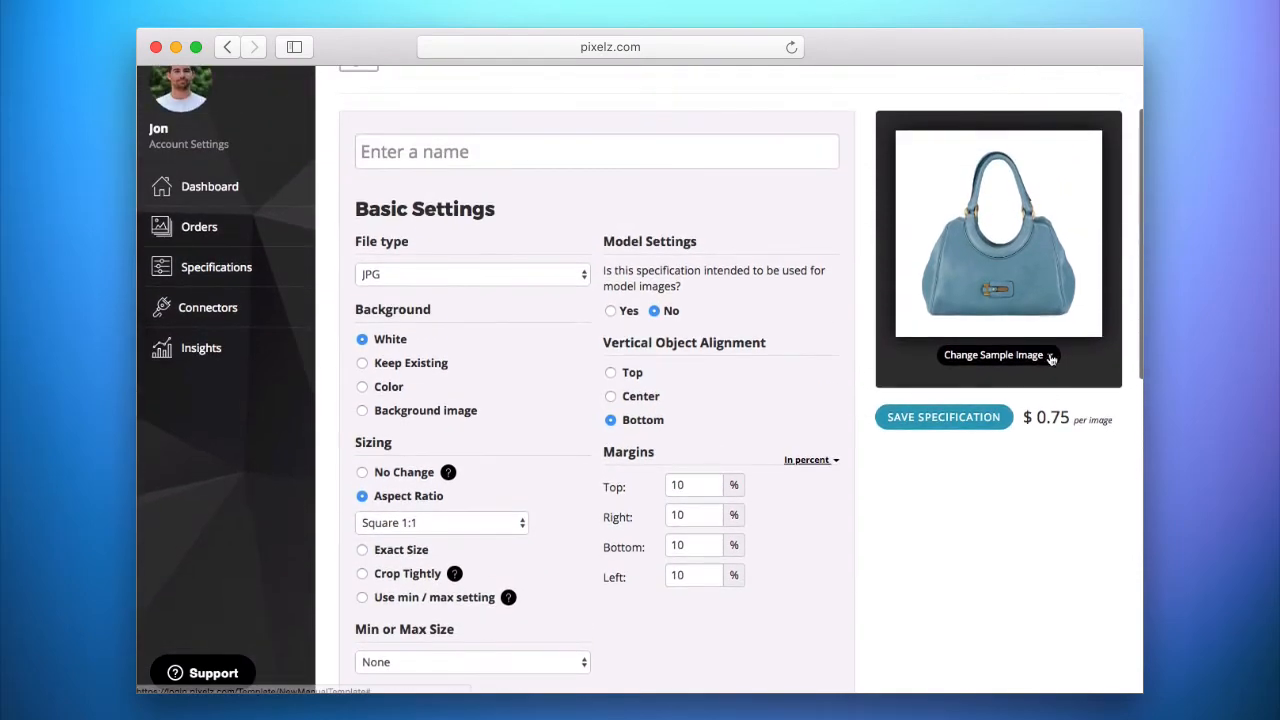
pyautogui.click(1051, 357)
pyautogui.hscroll(-2, 1020, 412)
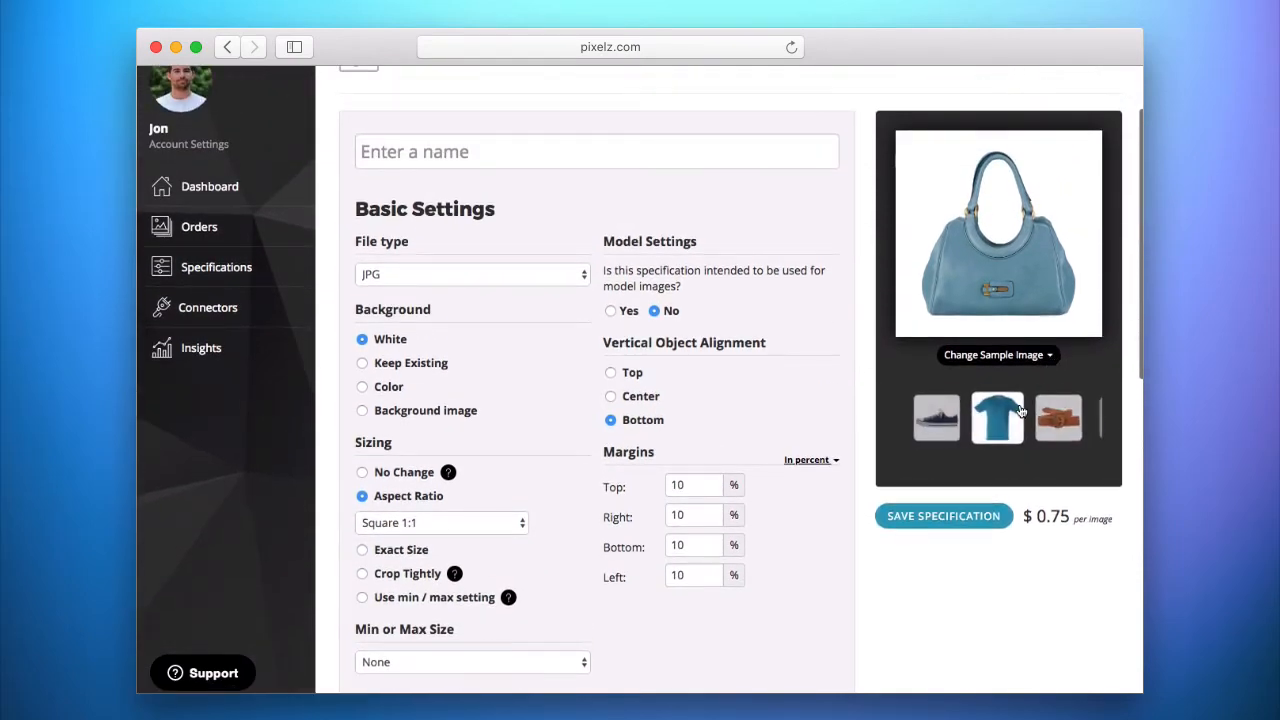
pyautogui.click(1018, 412)
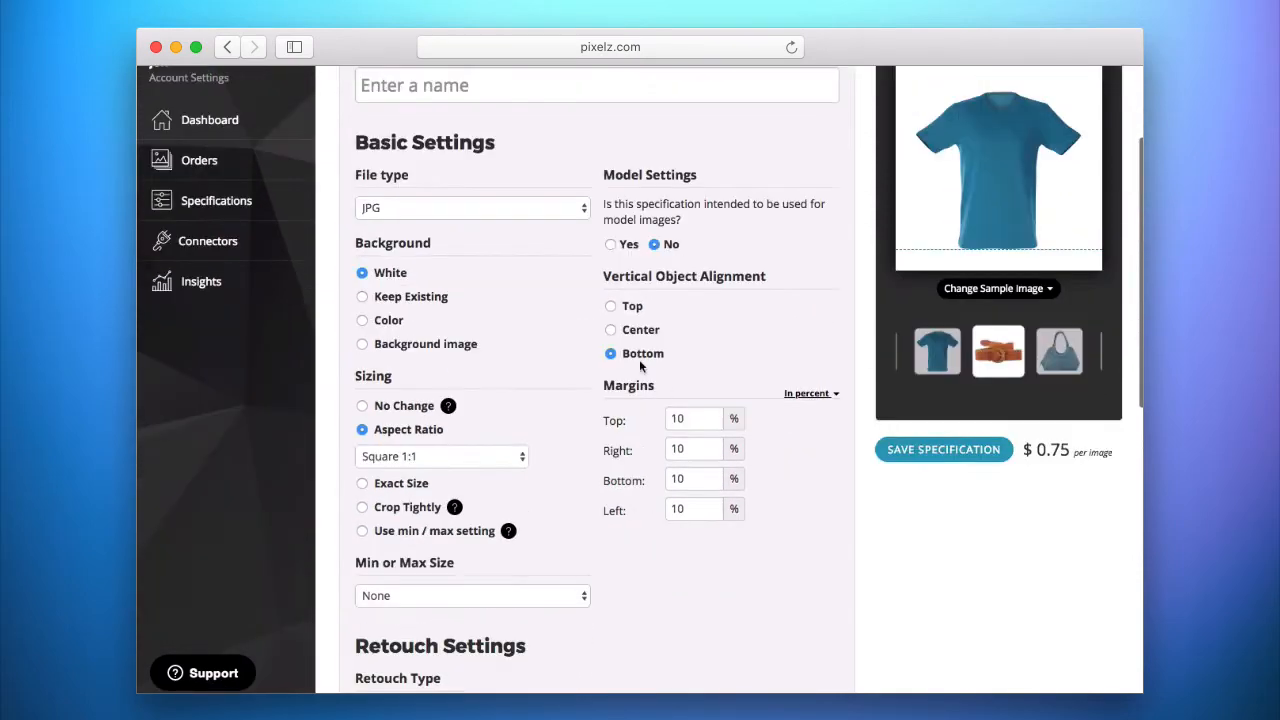
pyautogui.click(612, 330)
pyautogui.scroll(-1, 703, 373)
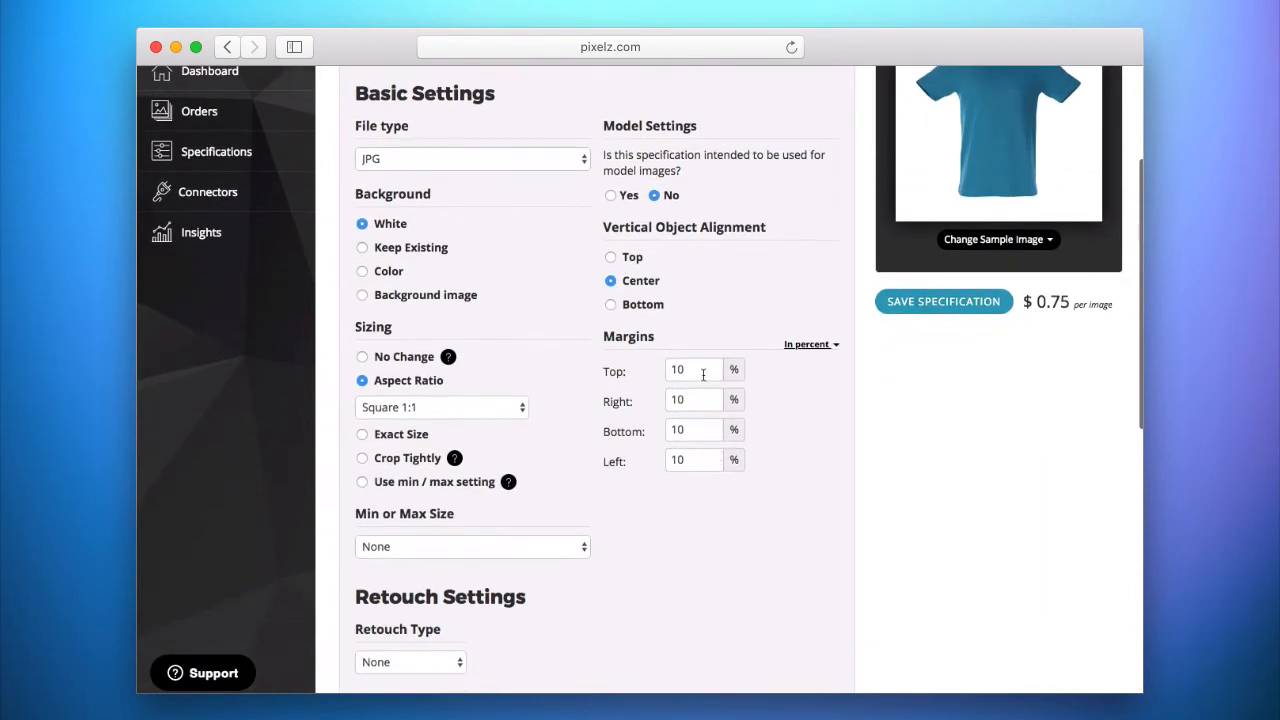
pyautogui.scroll(3, 835, 410)
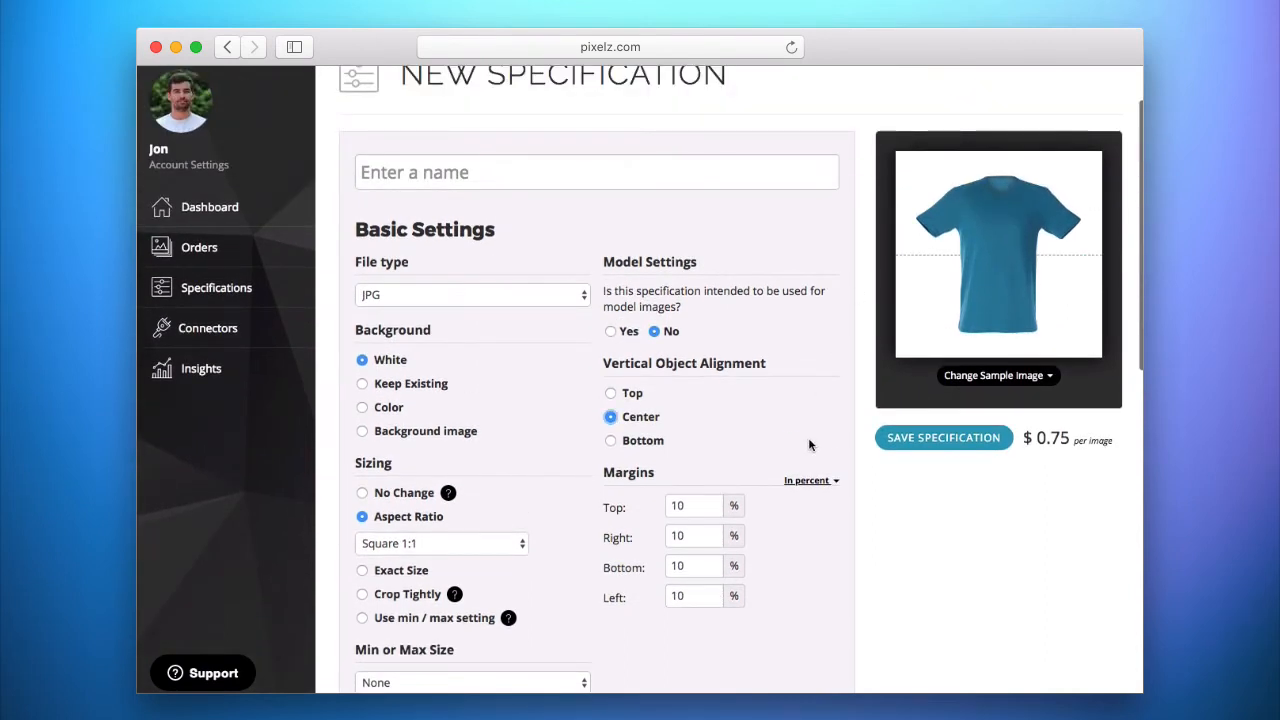
pyautogui.scroll(-1, 808, 440)
pyautogui.scroll(-1, 808, 425)
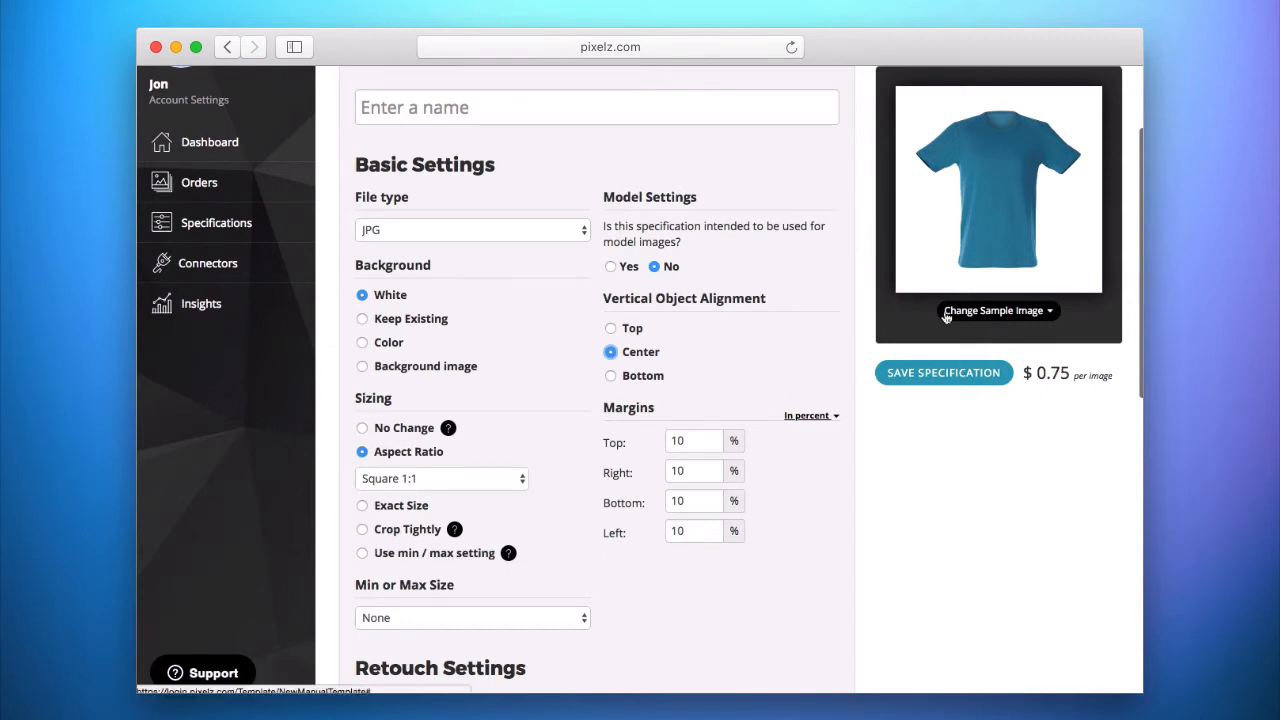
# Step: Switch the sample image to the sneaker and set the aspect ratio to Portrait 3:4
pyautogui.click(1048, 312)
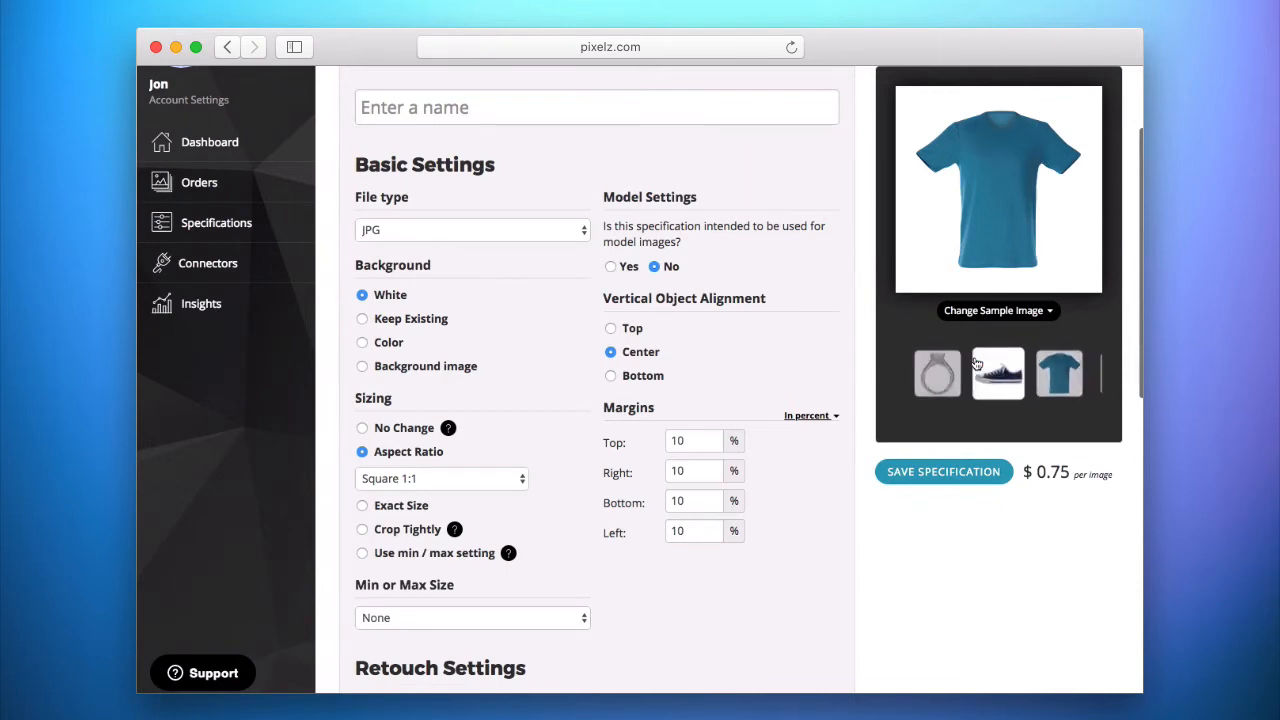
pyautogui.click(980, 370)
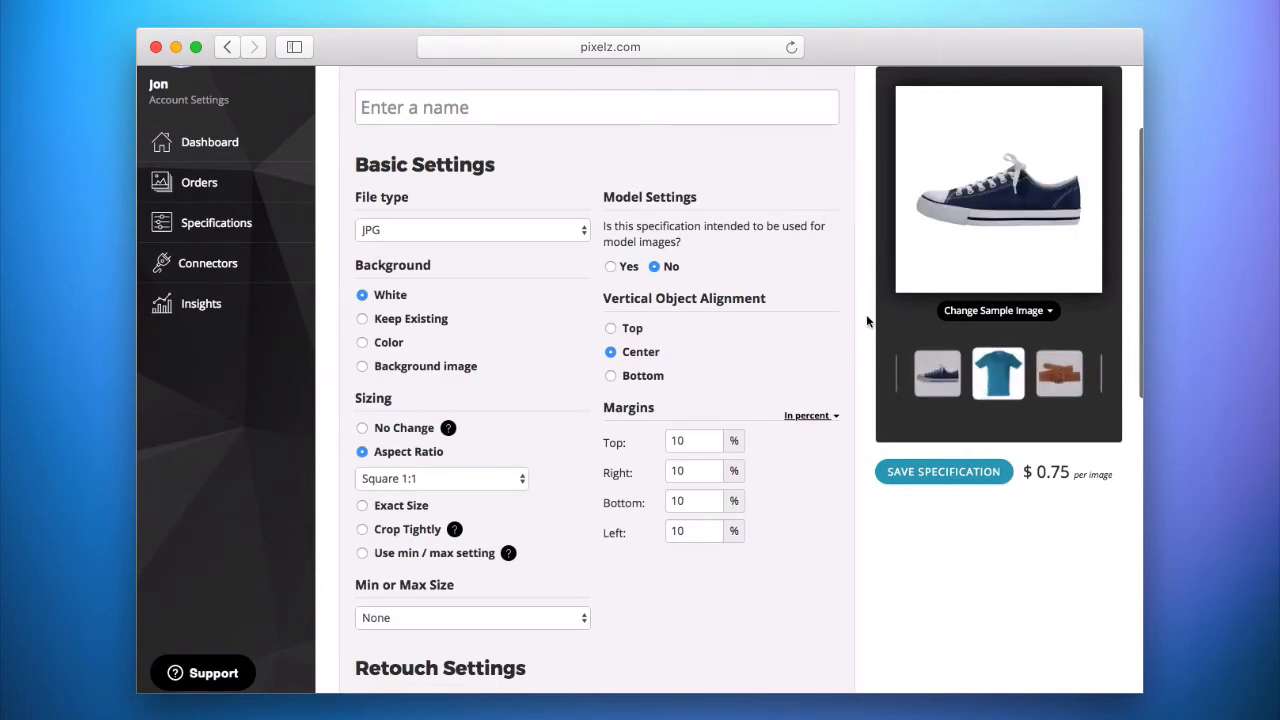
pyautogui.scroll(-1, 600, 400)
pyautogui.click(420, 417)
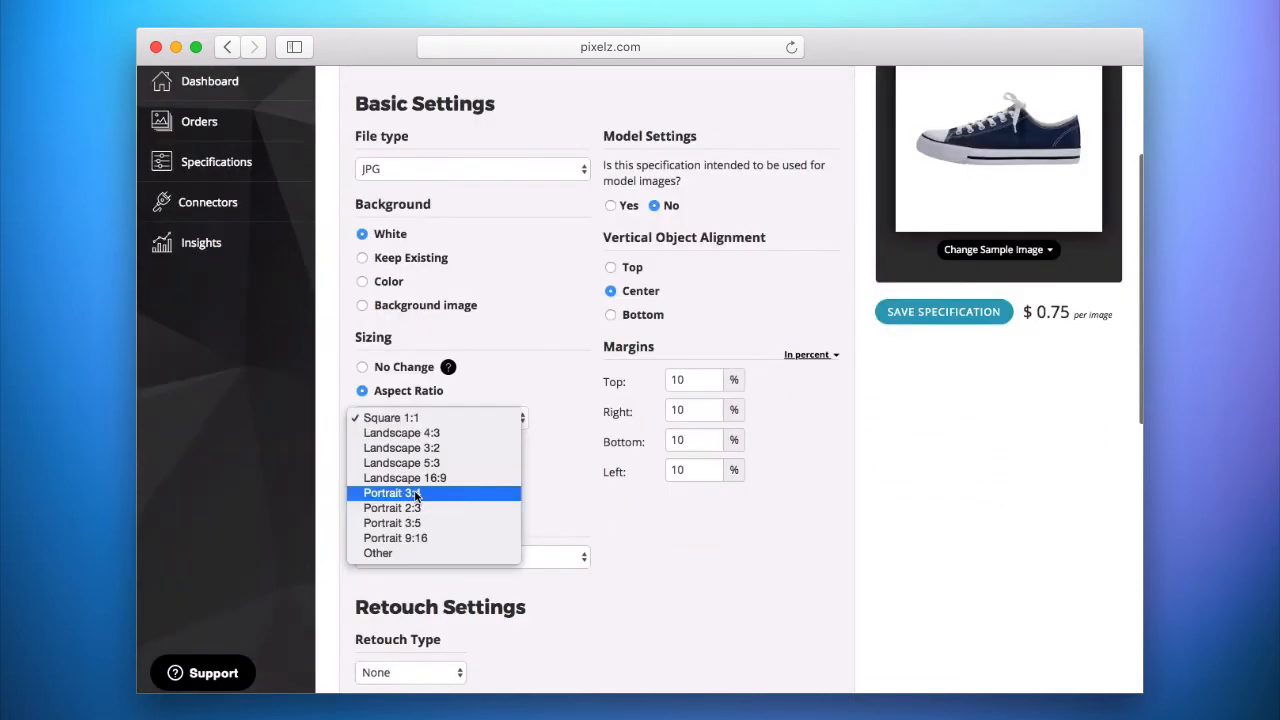
pyautogui.click(405, 491)
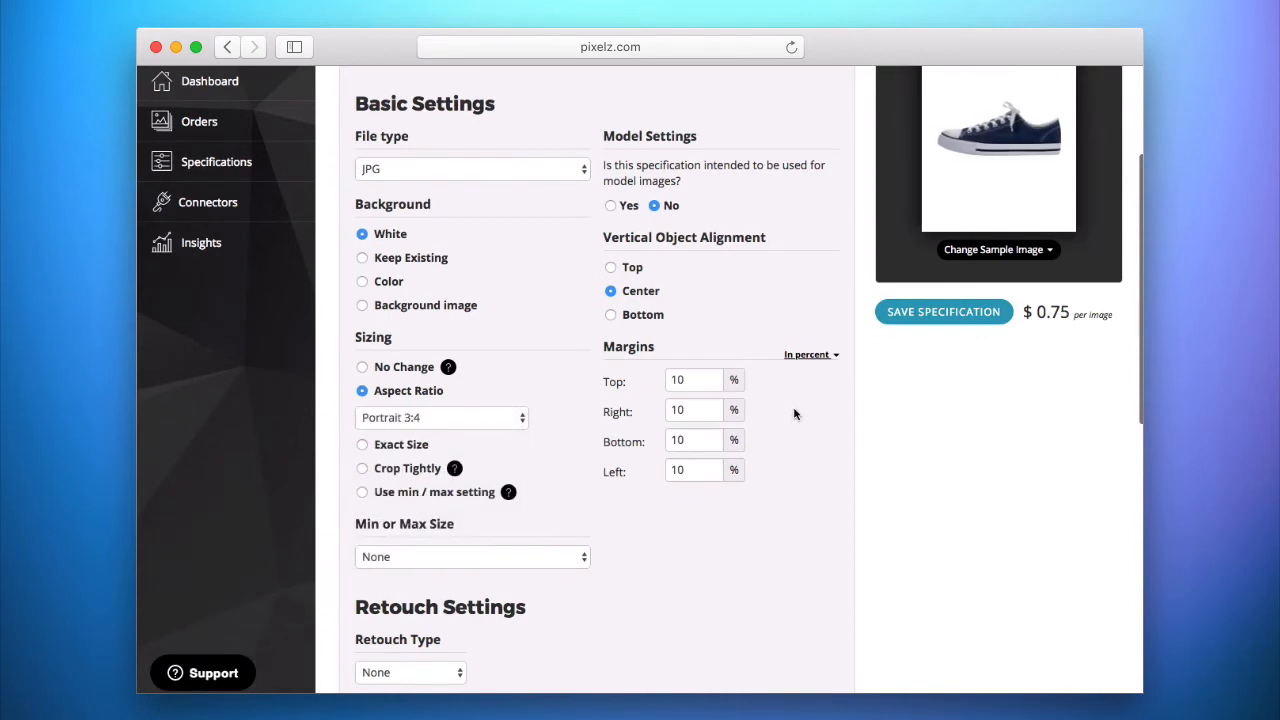
# Step: Set the aspect ratio of the sneaker sample to Landscape 16:9
pyautogui.scroll(2, 794, 414)
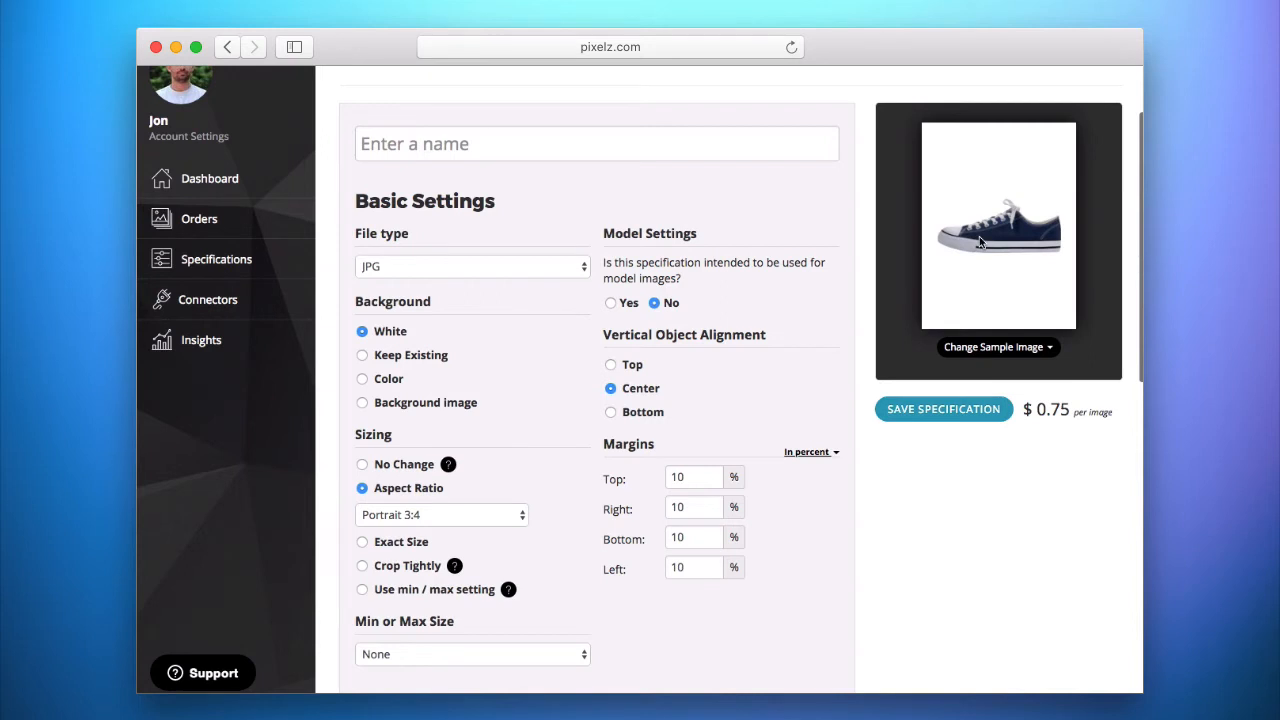
pyautogui.scroll(-2, 980, 243)
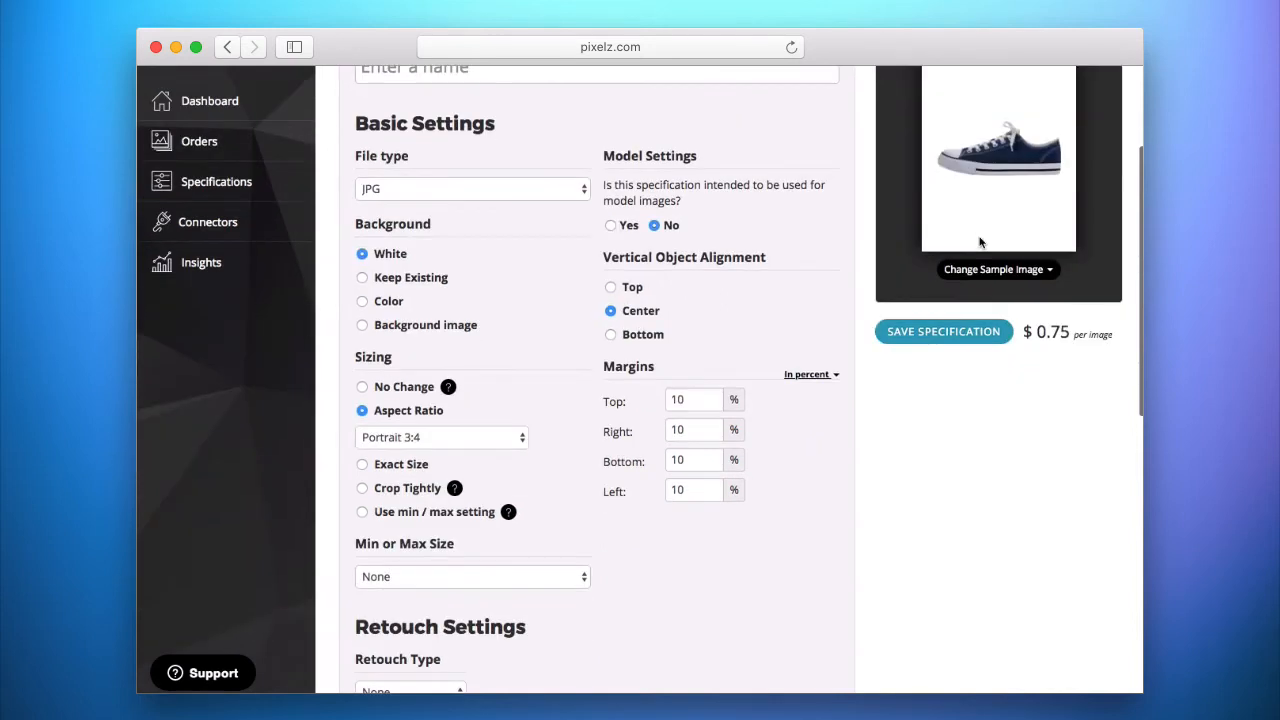
pyautogui.click(510, 438)
pyautogui.click(430, 423)
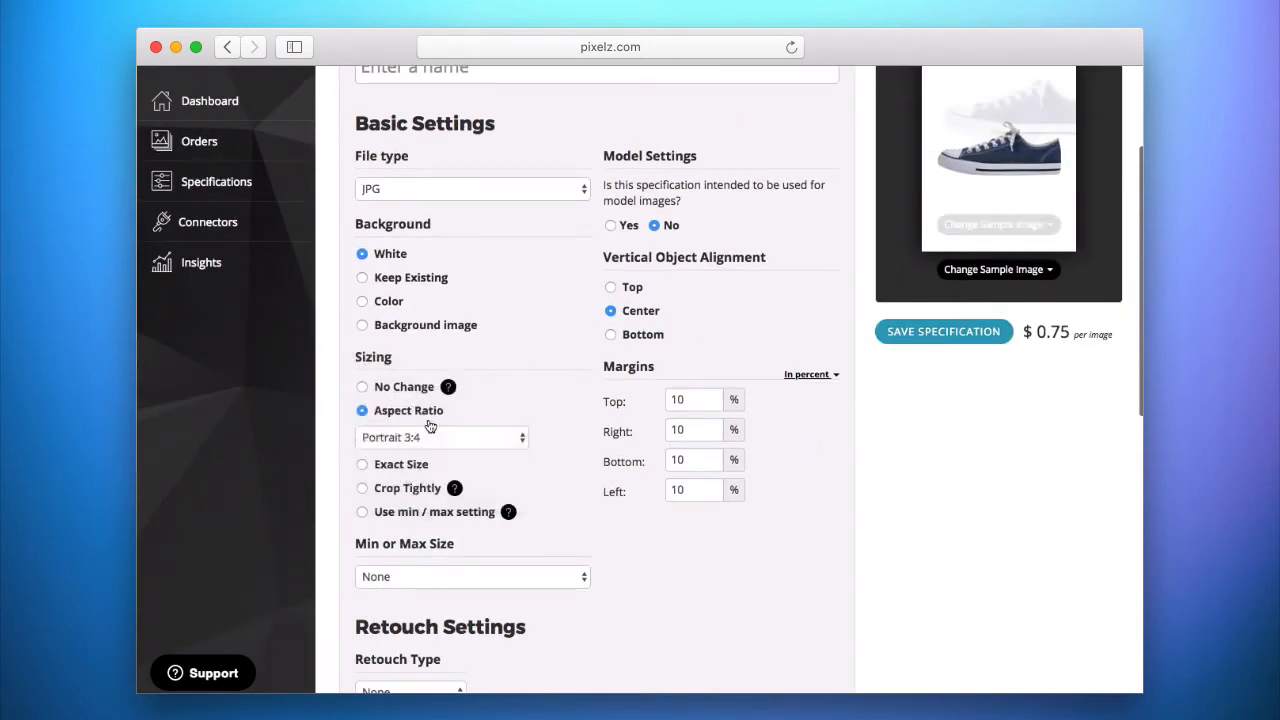
pyautogui.scroll(1, 1012, 227)
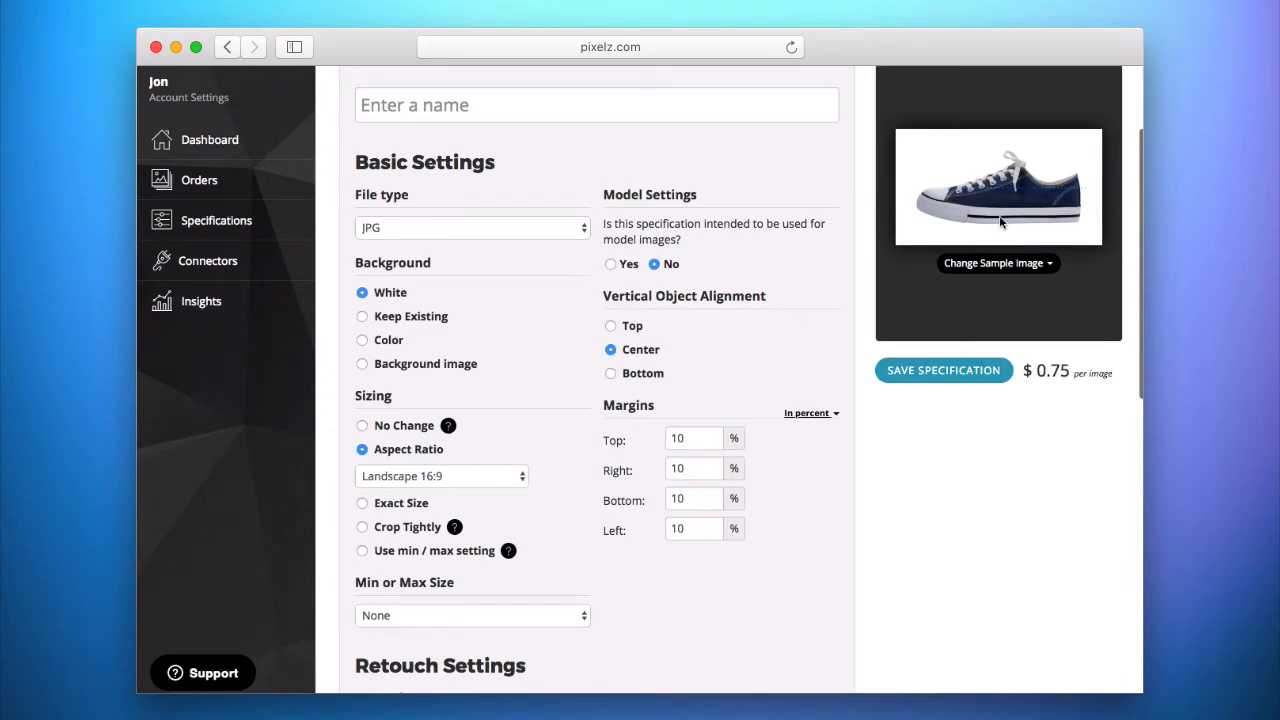
# Step: Set the aspect ratio back to Portrait 3:4
pyautogui.scroll(-1, 508, 466)
pyautogui.click(508, 463)
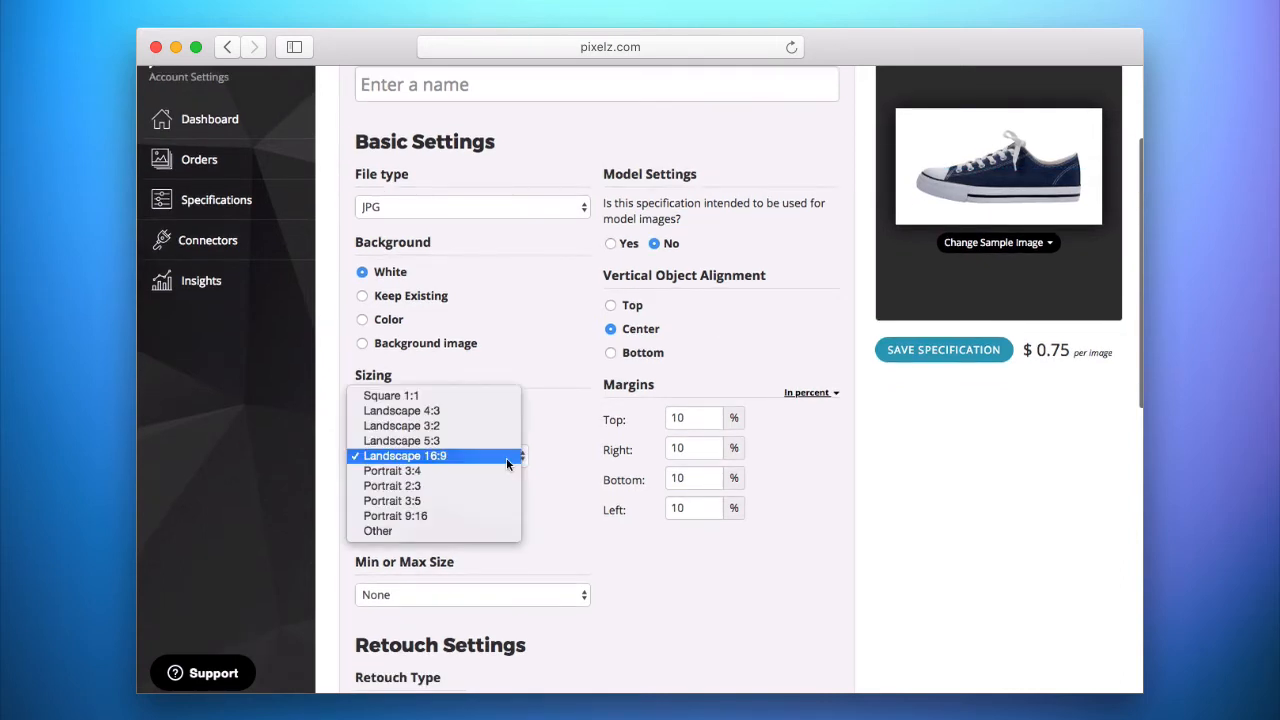
pyautogui.click(468, 475)
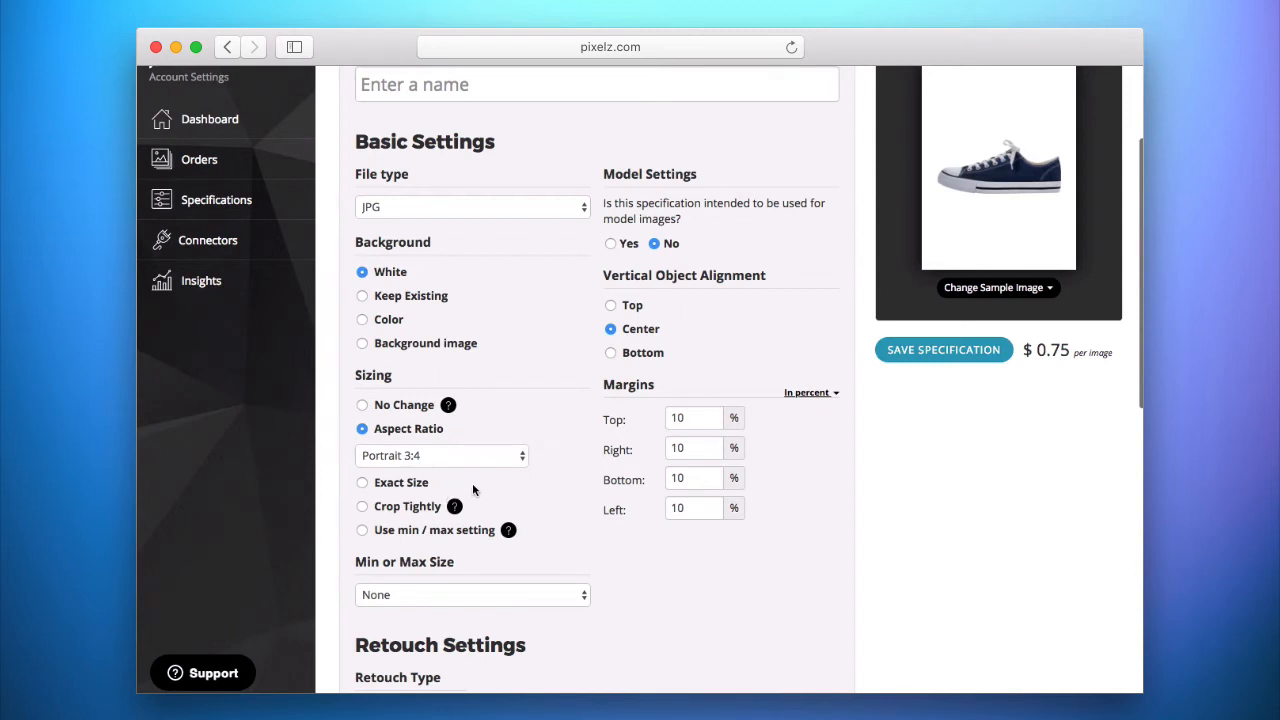
# Step: Set the sizing option to Exact Size and look at its unit choices and dimension fields
pyautogui.click(362, 485)
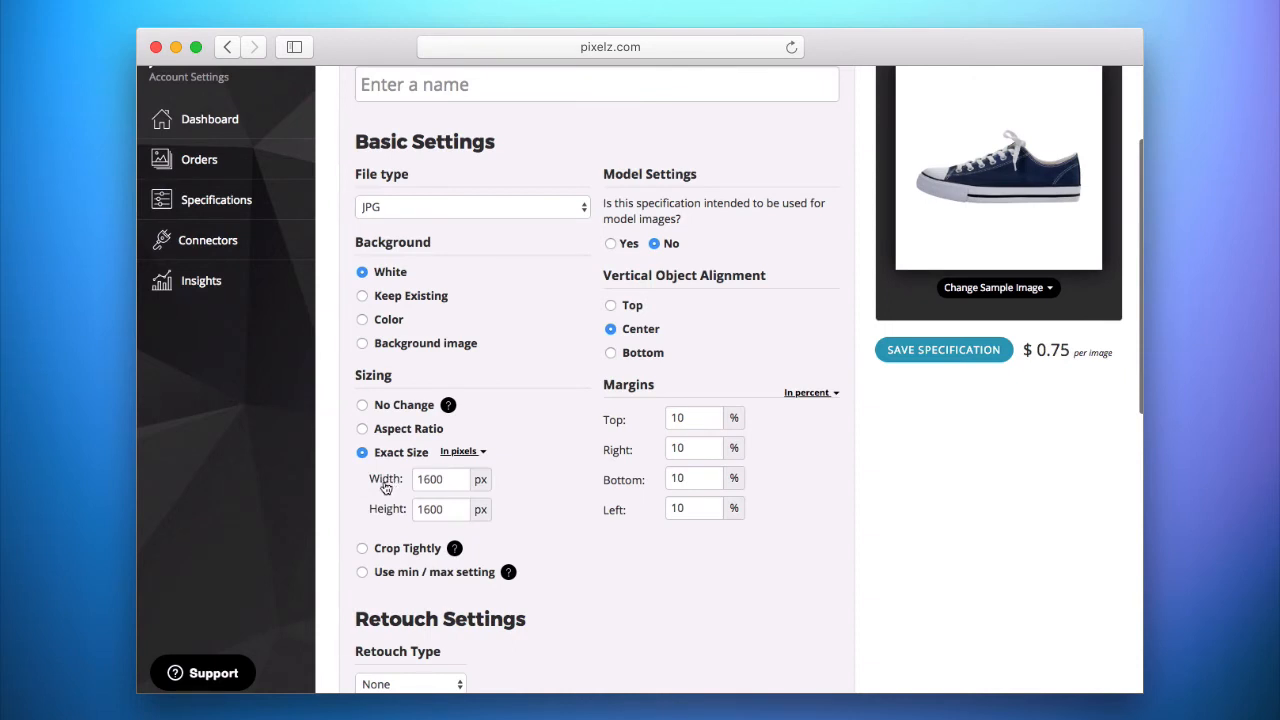
pyautogui.click(476, 453)
pyautogui.click(449, 509)
# Step: Set the sizing option to Crop Tightly and switch the sample image to the T-shirt
pyautogui.scroll(-2, 365, 480)
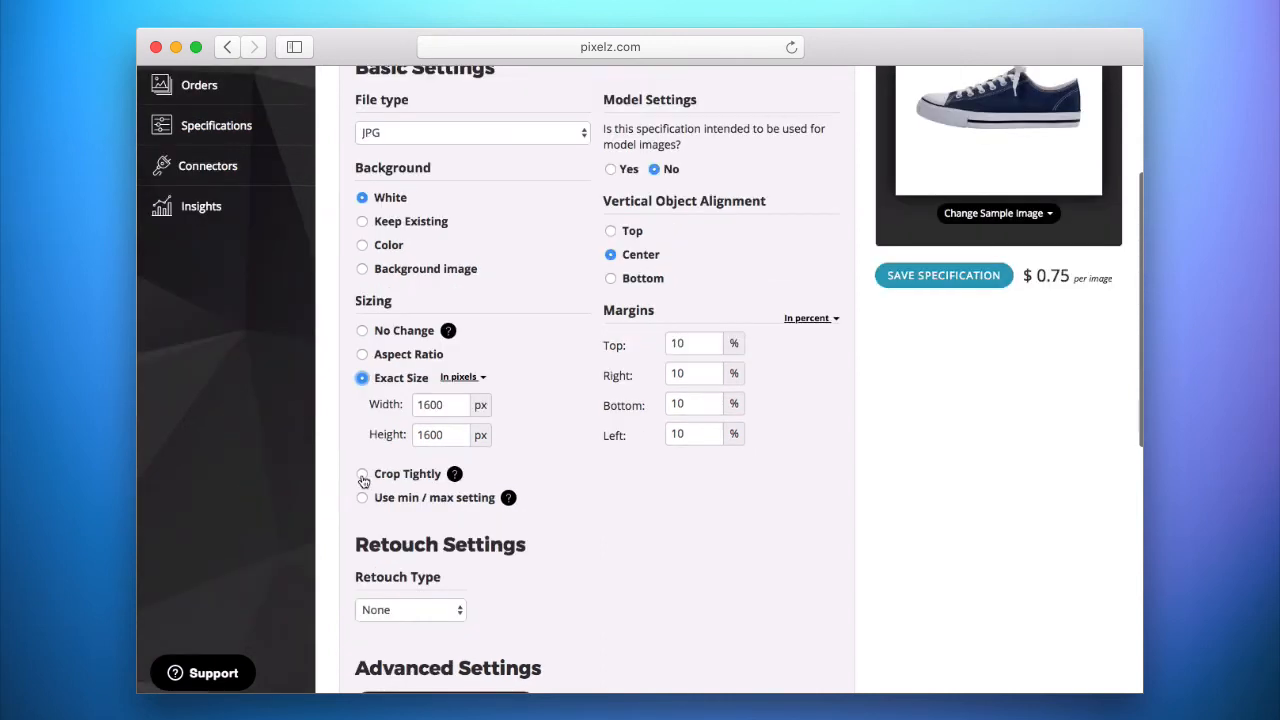
pyautogui.click(362, 476)
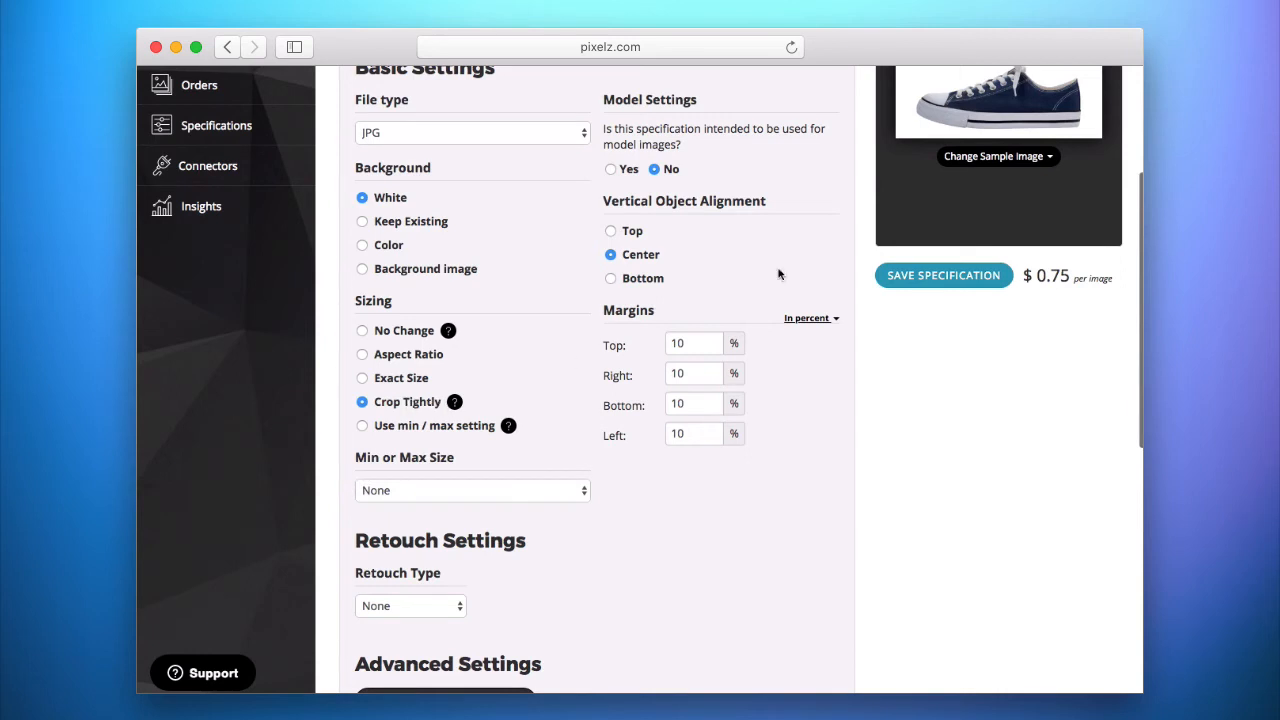
pyautogui.scroll(2, 950, 190)
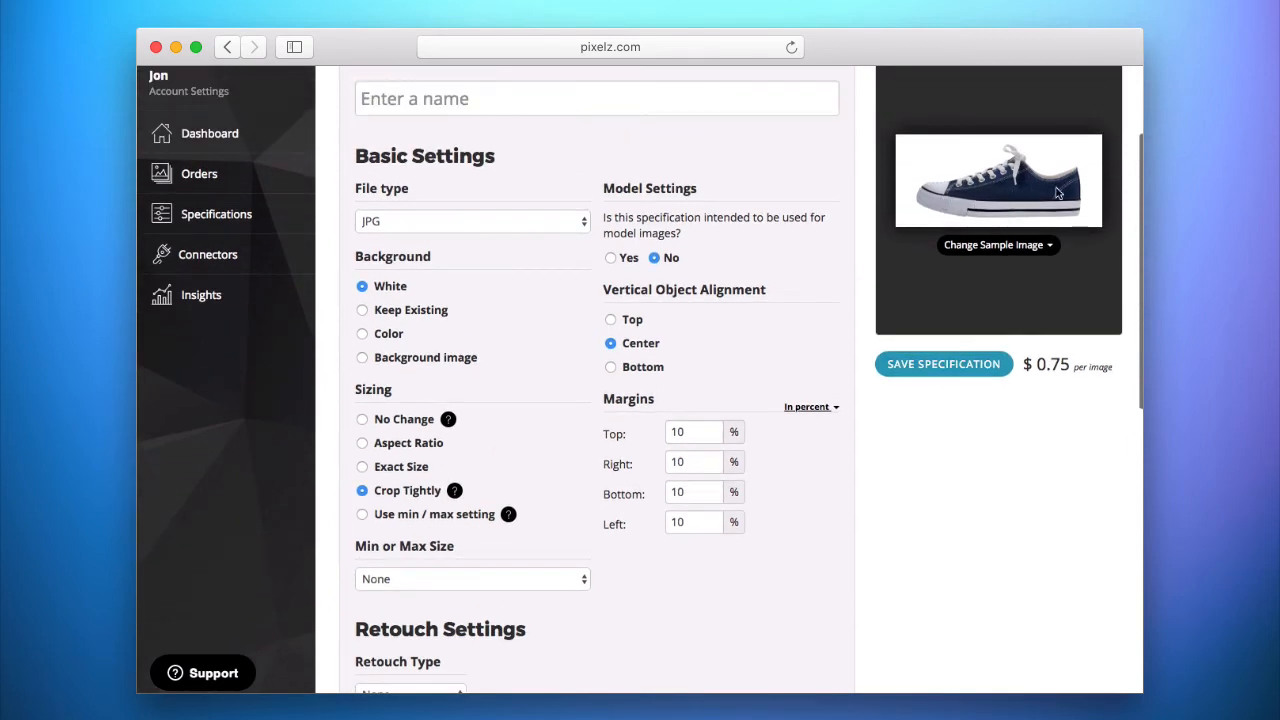
pyautogui.scroll(-1, 684, 455)
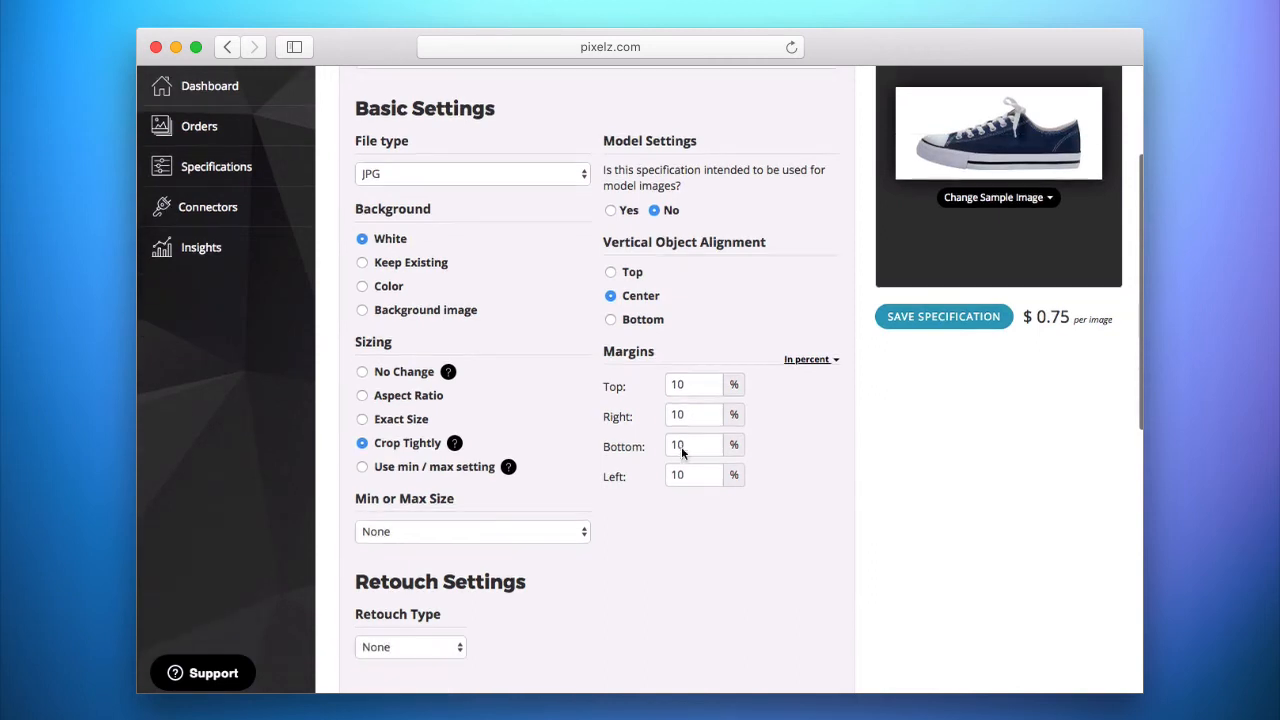
pyautogui.scroll(1, 960, 375)
pyautogui.click(1064, 378)
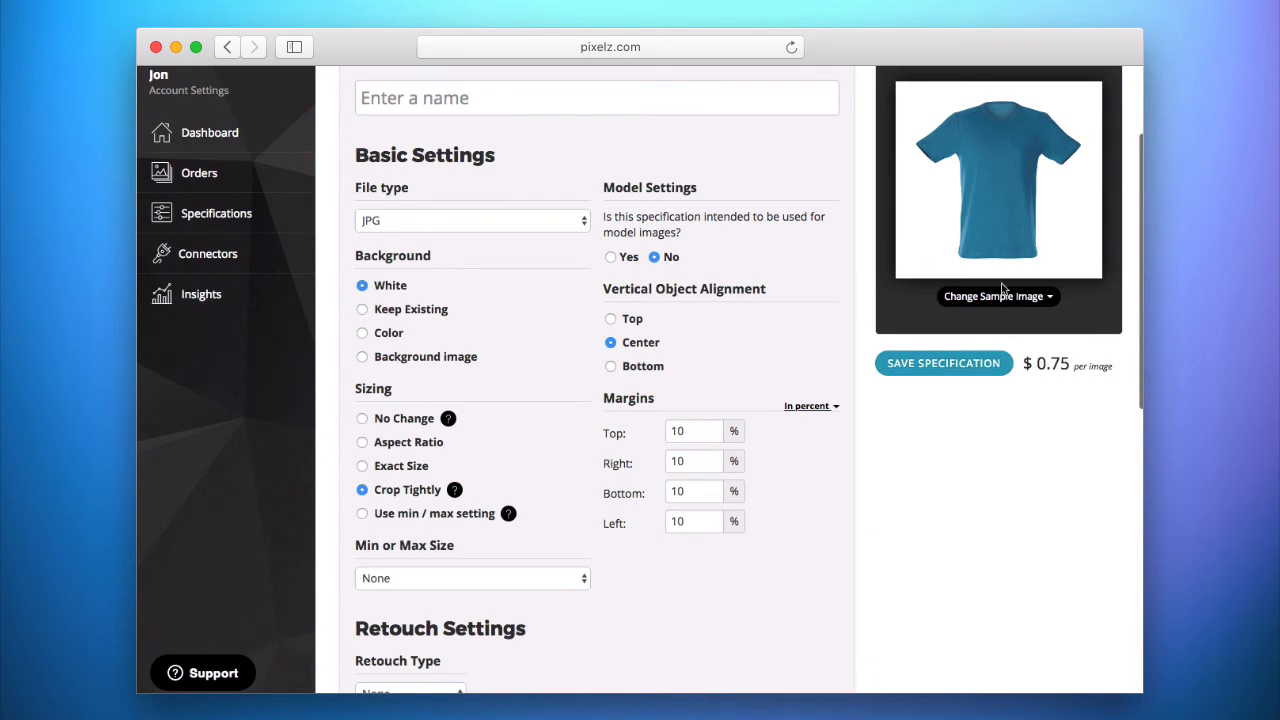
# Step: Set the sizing option to Use min / max setting and enforce the size on the largest side
pyautogui.scroll(-2, 625, 465)
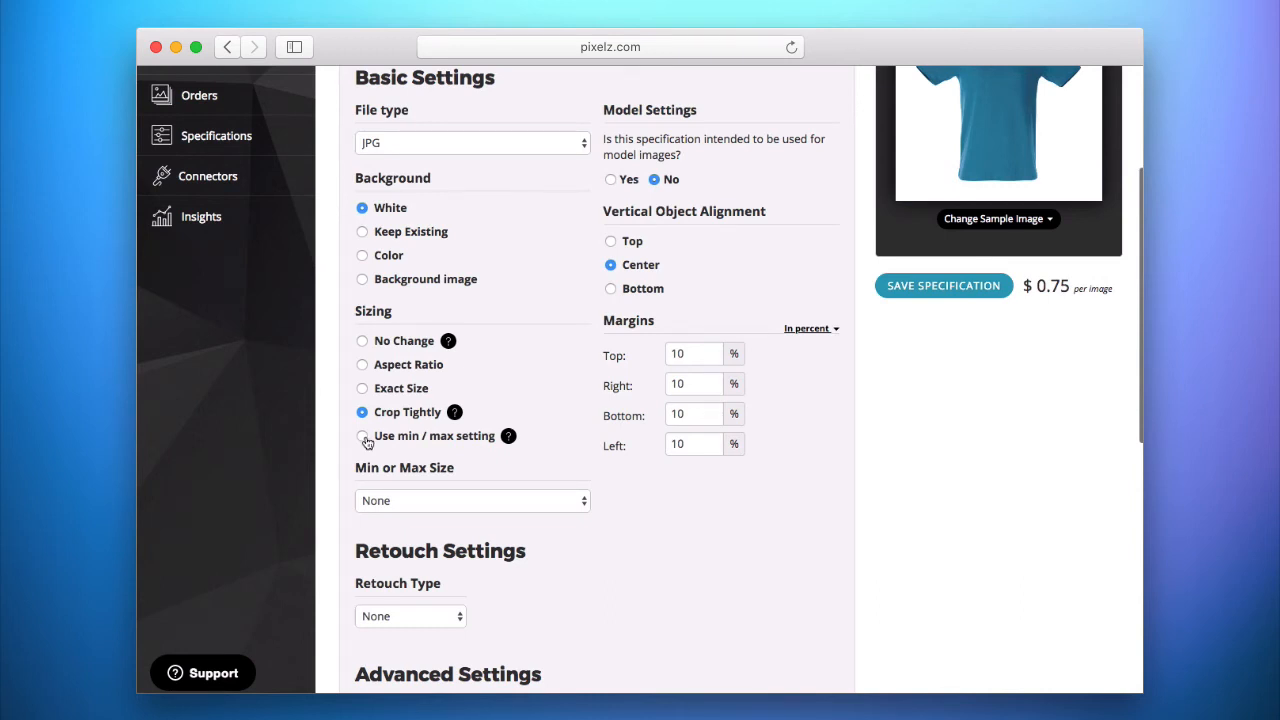
pyautogui.click(363, 438)
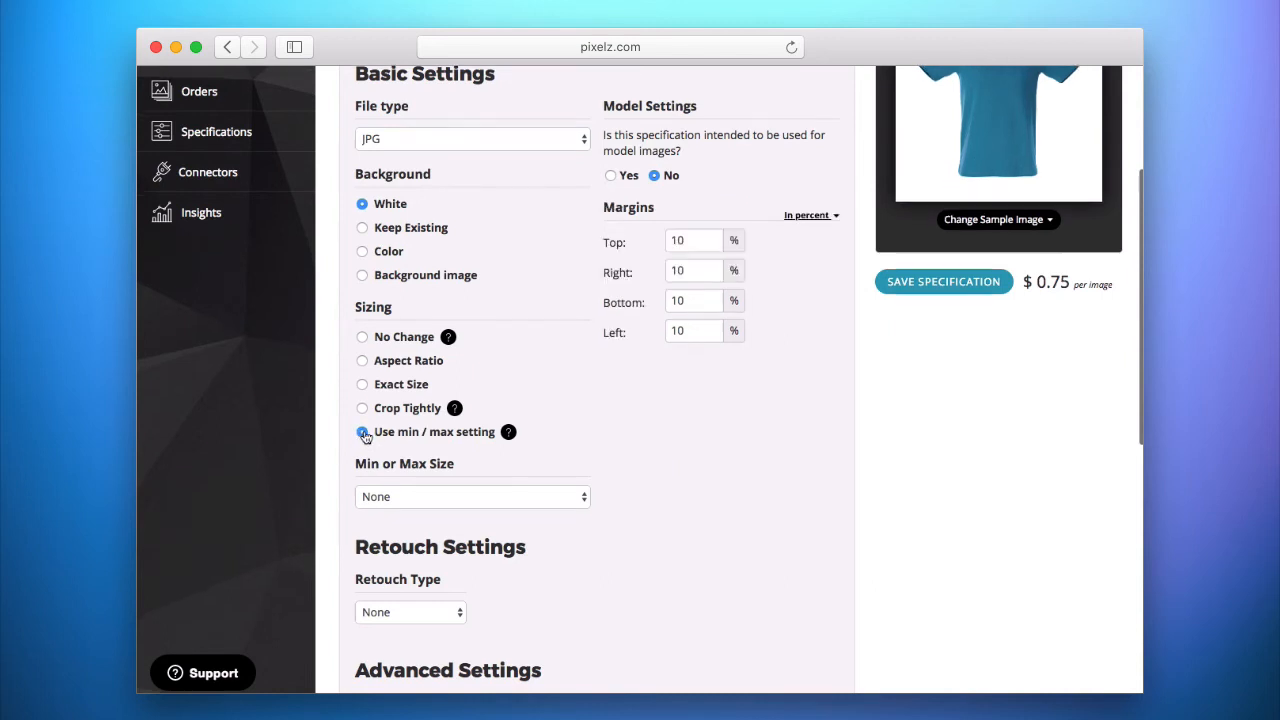
pyautogui.click(578, 498)
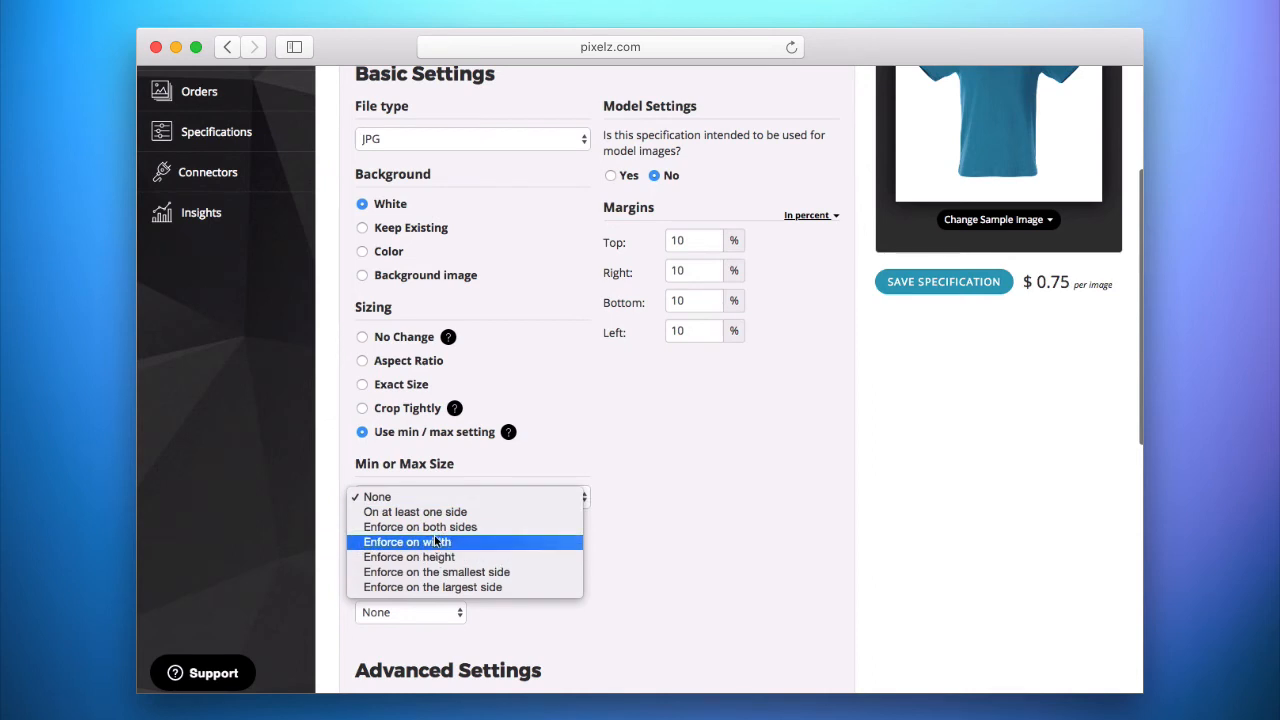
pyautogui.click(441, 588)
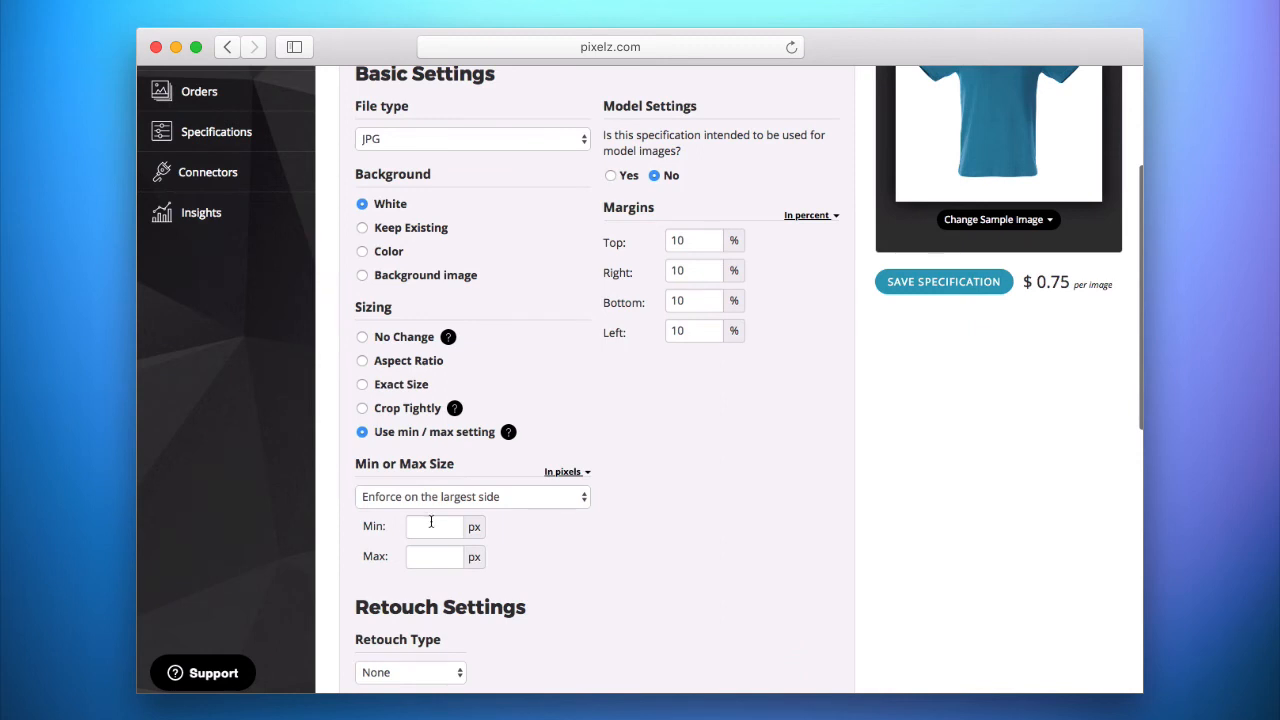
# Step: Change the Min or Max Size rule to Enforce on width
pyautogui.click(531, 500)
pyautogui.click(531, 500)
pyautogui.click(586, 497)
pyautogui.click(510, 452)
pyautogui.scroll(3, 783, 391)
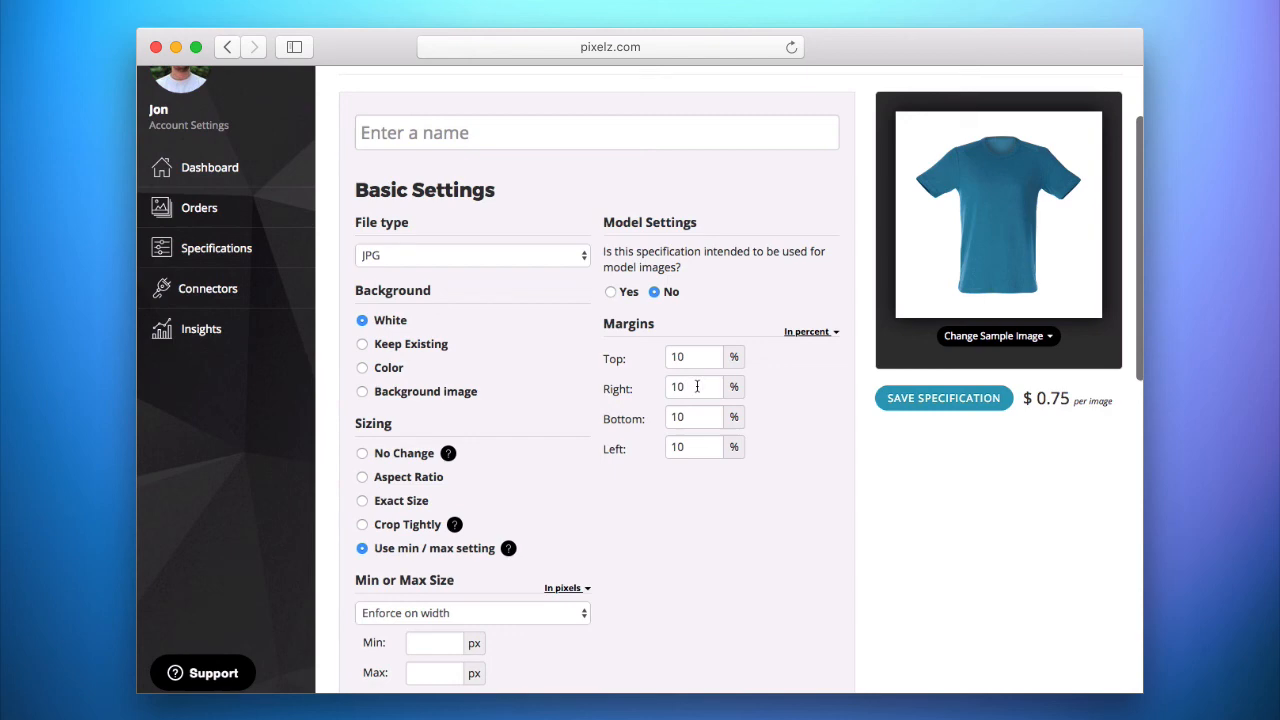
# Step: Set the enforced width to a minimum of 1000 px and a maximum of 3000 px
pyautogui.scroll(-2, 697, 387)
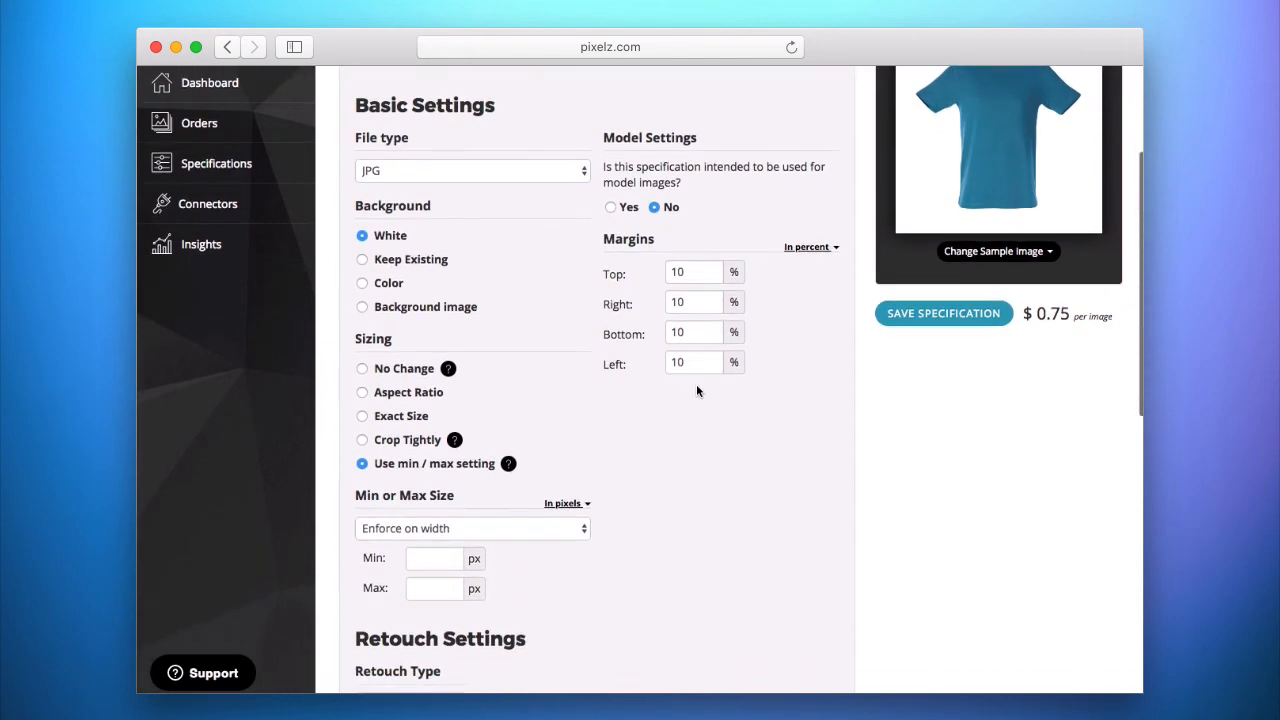
pyautogui.scroll(-2, 697, 389)
pyautogui.click(435, 508)
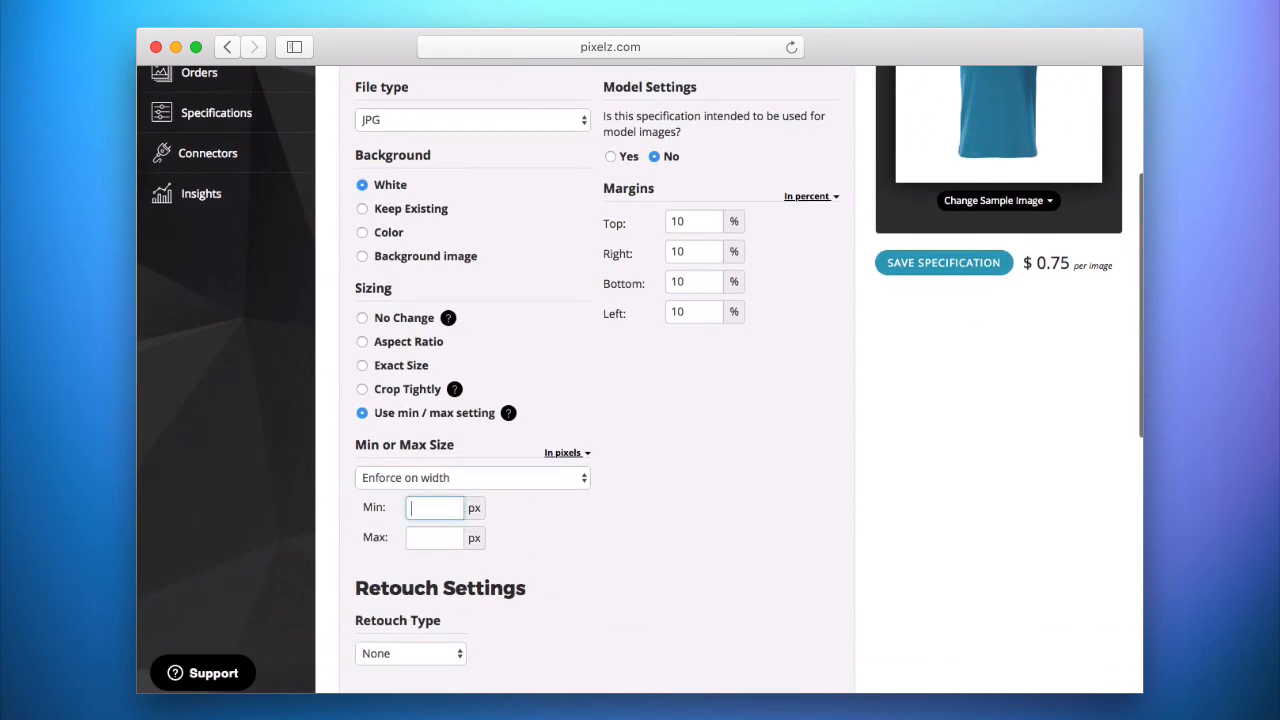
pyautogui.write('1000')
pyautogui.press('Tab')
pyautogui.write('3000')
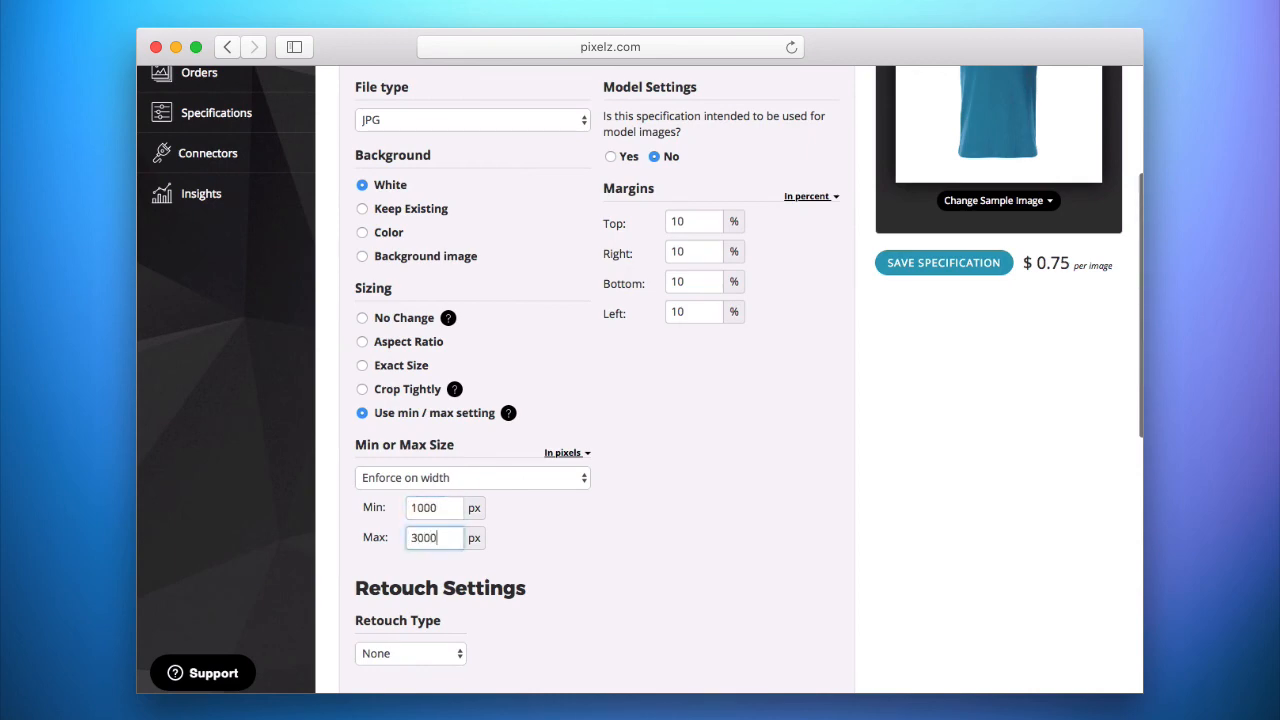
pyautogui.scroll(3, 802, 466)
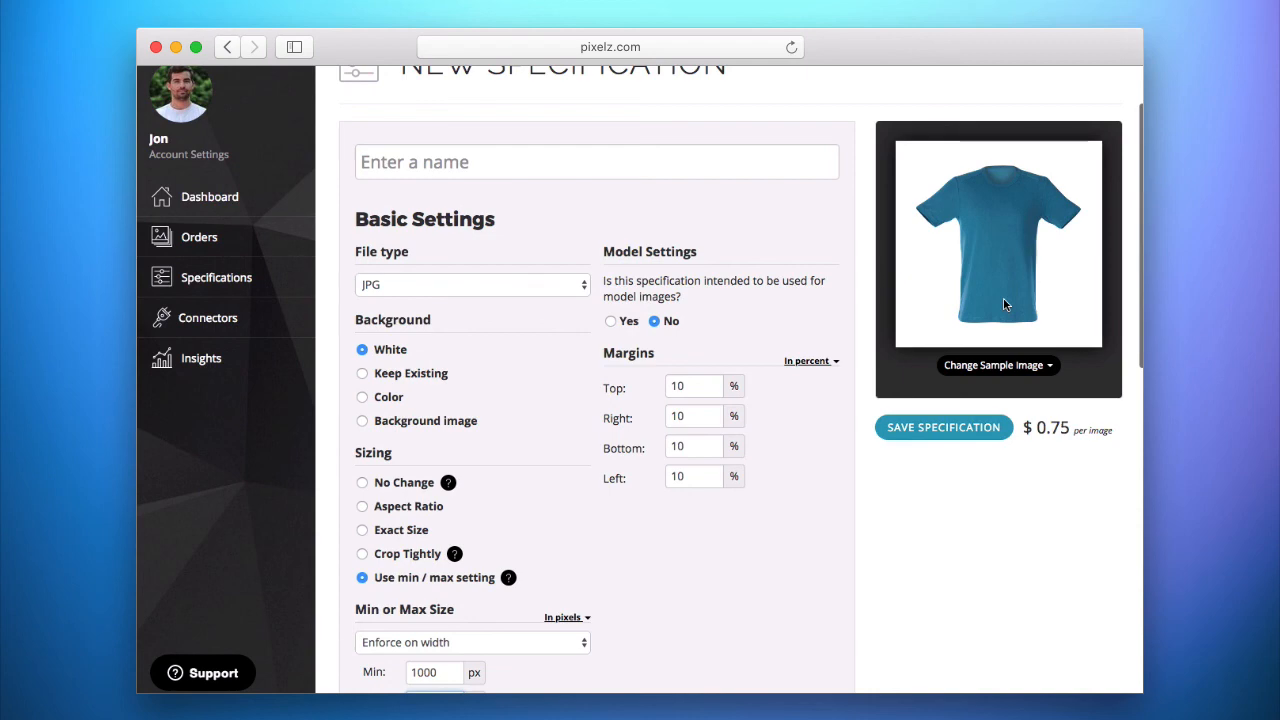
pyautogui.scroll(-4, 930, 350)
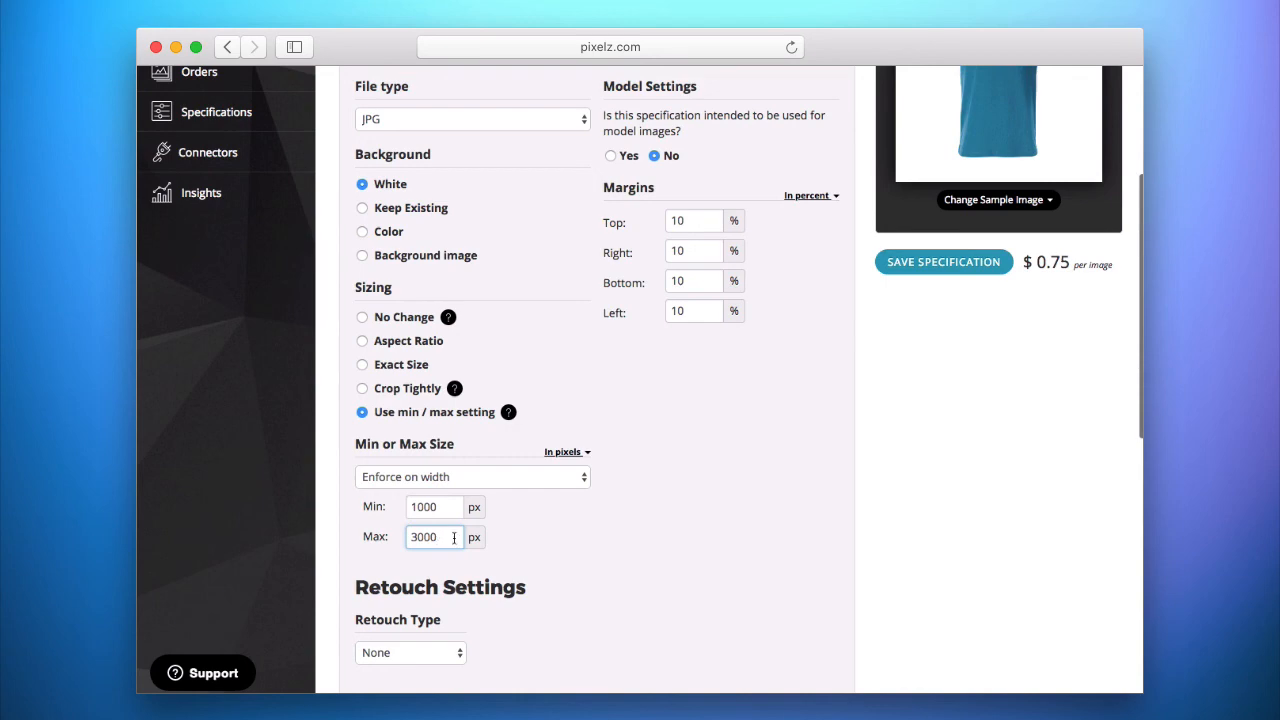
pyautogui.scroll(3, 822, 408)
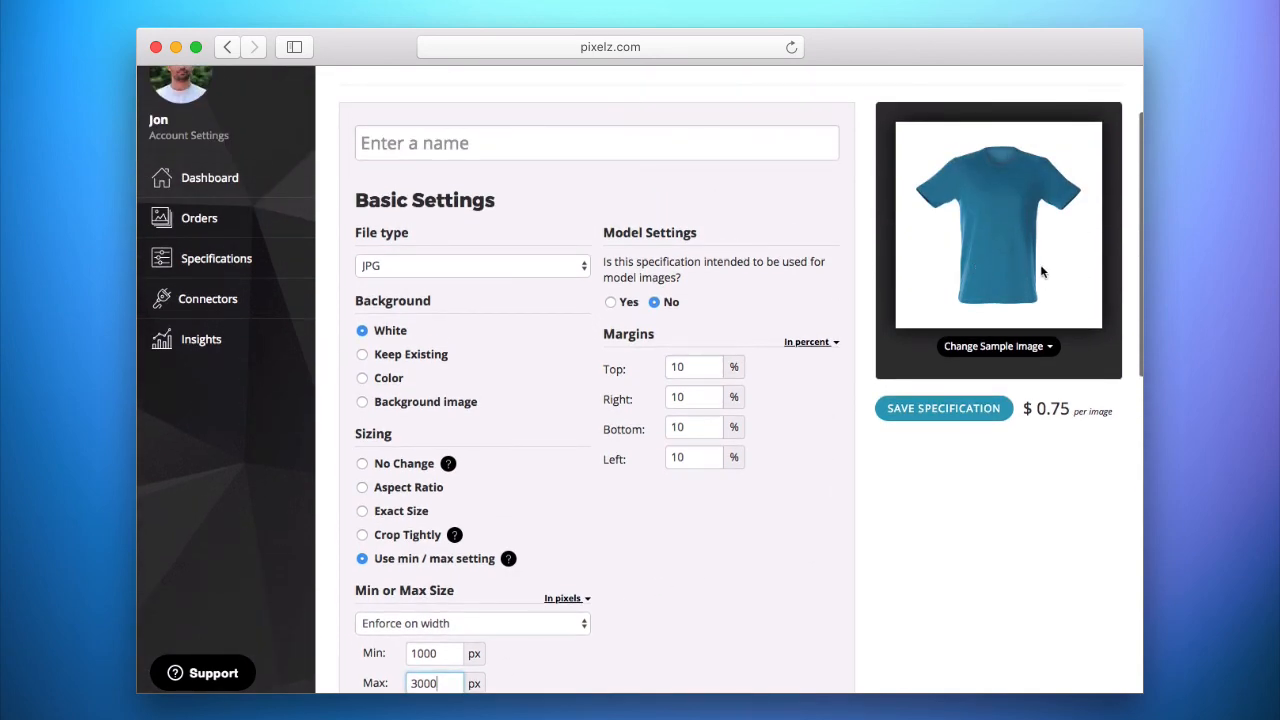
pyautogui.scroll(-3, 441, 533)
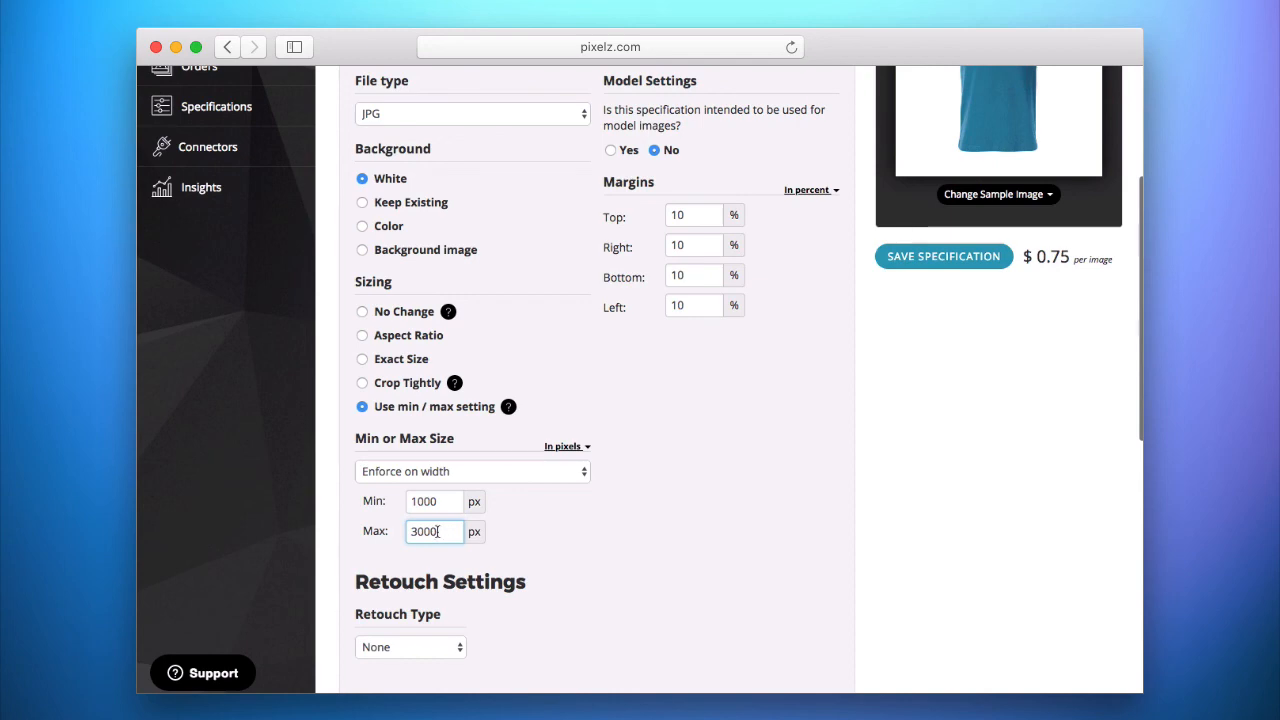
pyautogui.scroll(2, 456, 602)
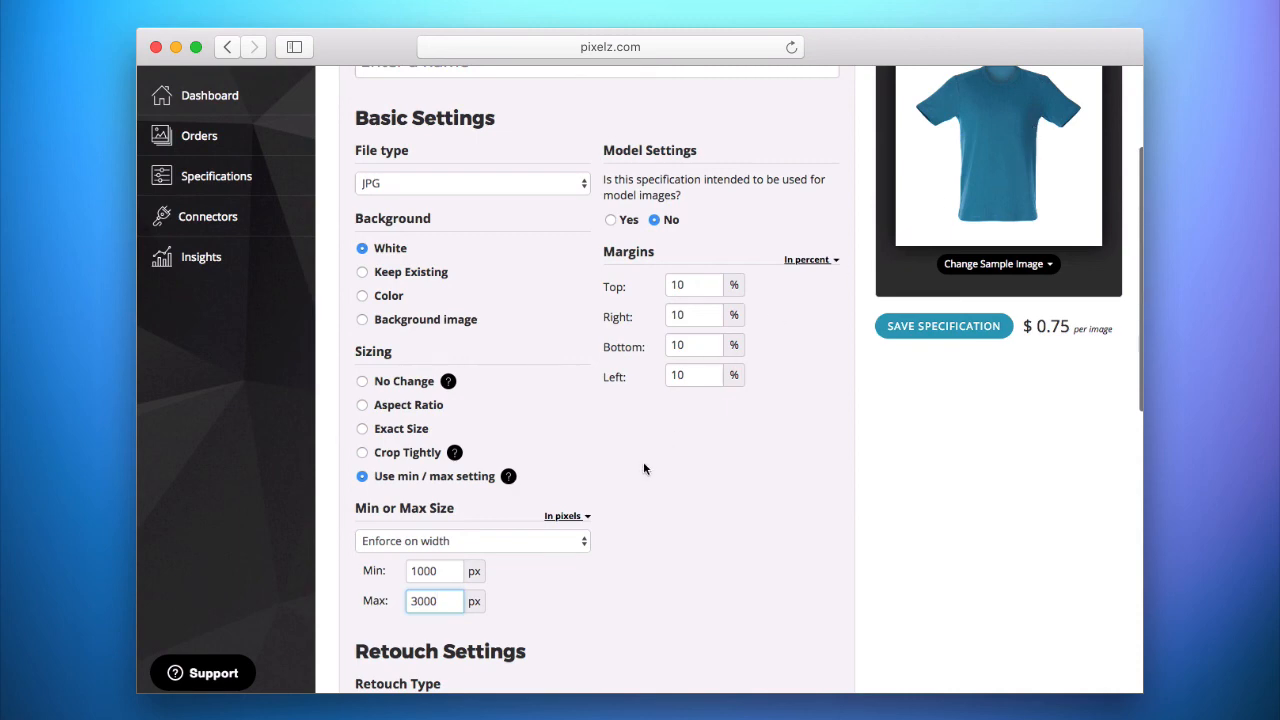
pyautogui.scroll(-1, 644, 468)
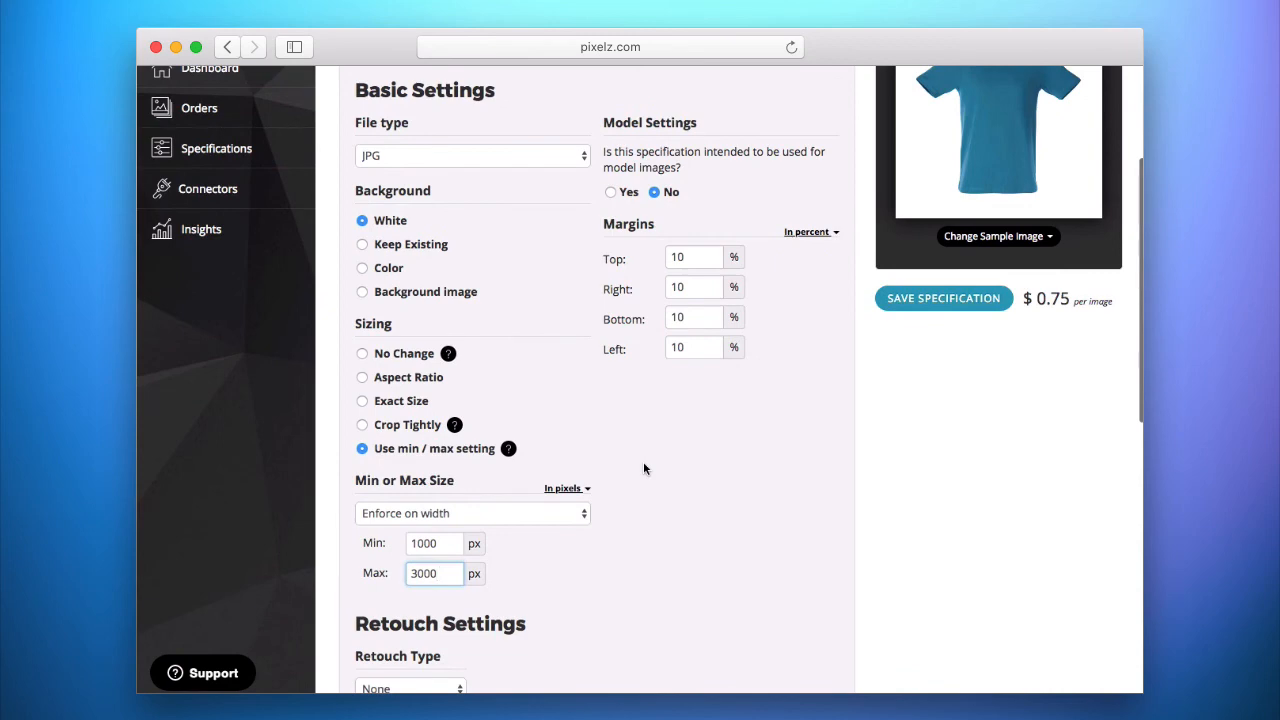